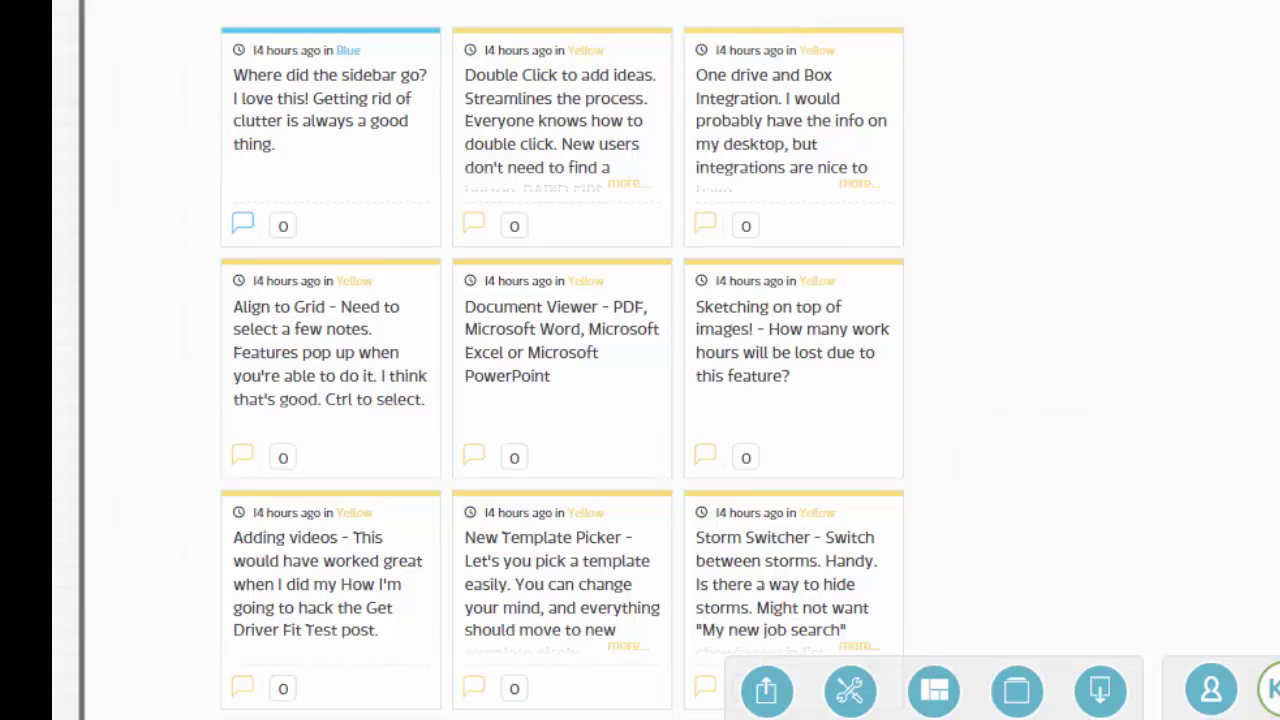
Move the blue "Where did the sidebar go?" note out to the empty board area and back to the start of the top row.
drag(311, 163, 1218, 170)
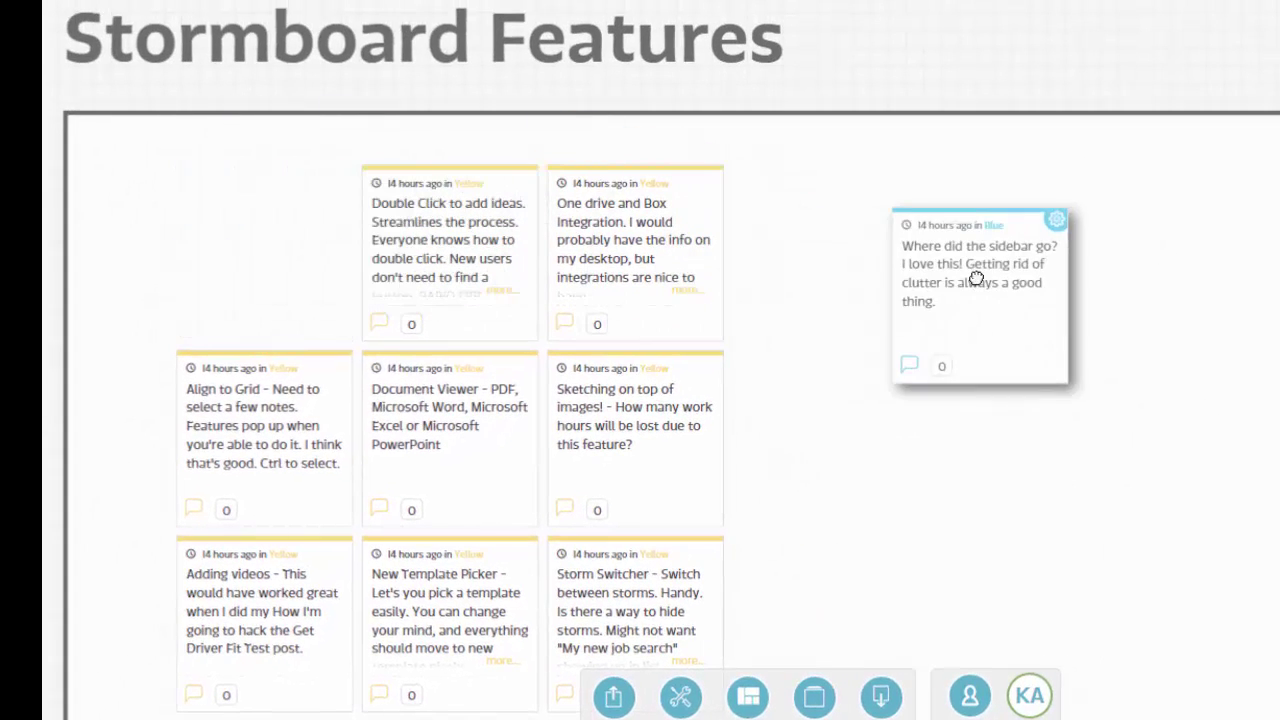
drag(976, 279, 920, 251)
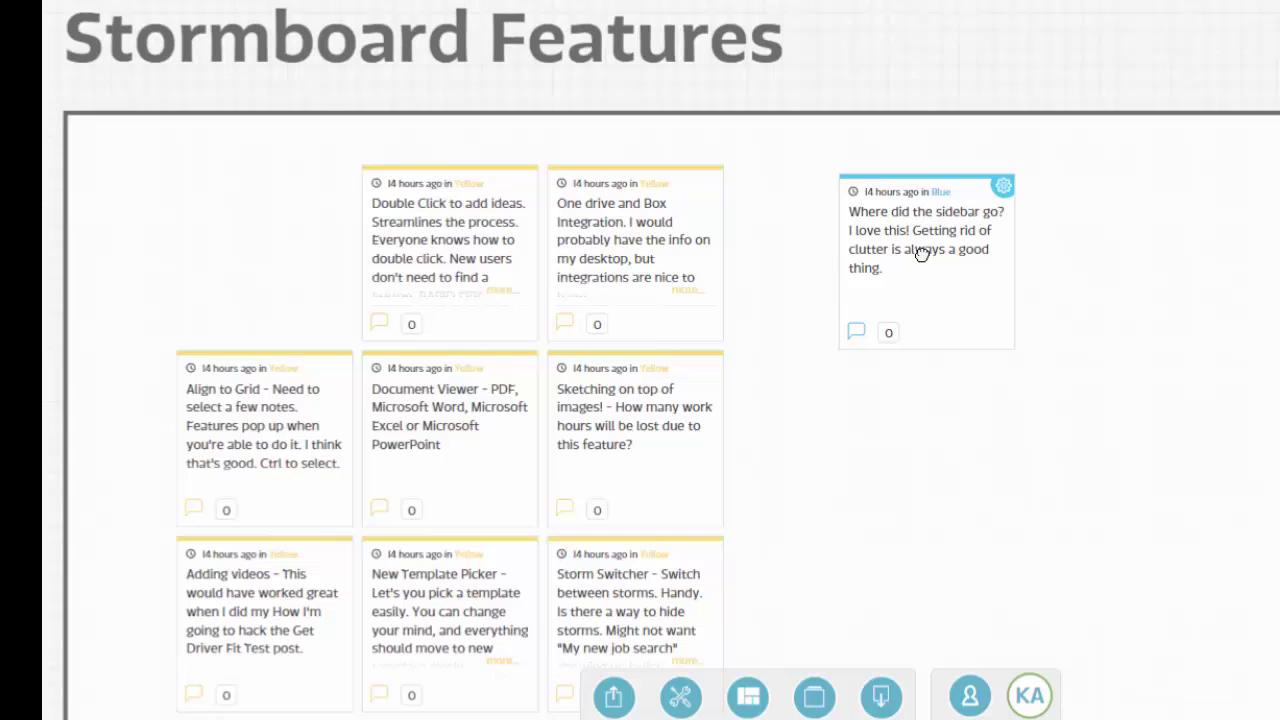
mouse_move(928, 200)
mouse_down()
mouse_move(1040, 219)
mouse_move(980, 200)
mouse_move(998, 230)
mouse_move(922, 232)
mouse_move(916, 212)
mouse_up()
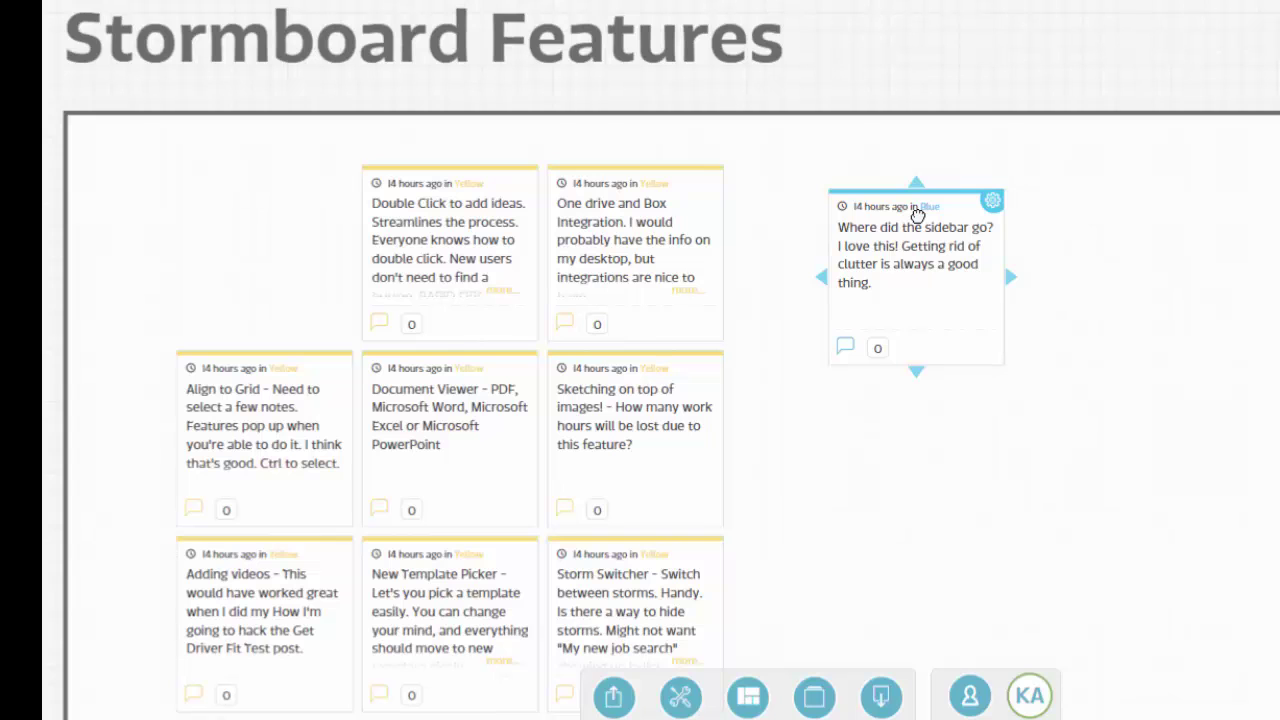
drag(920, 209, 253, 187)
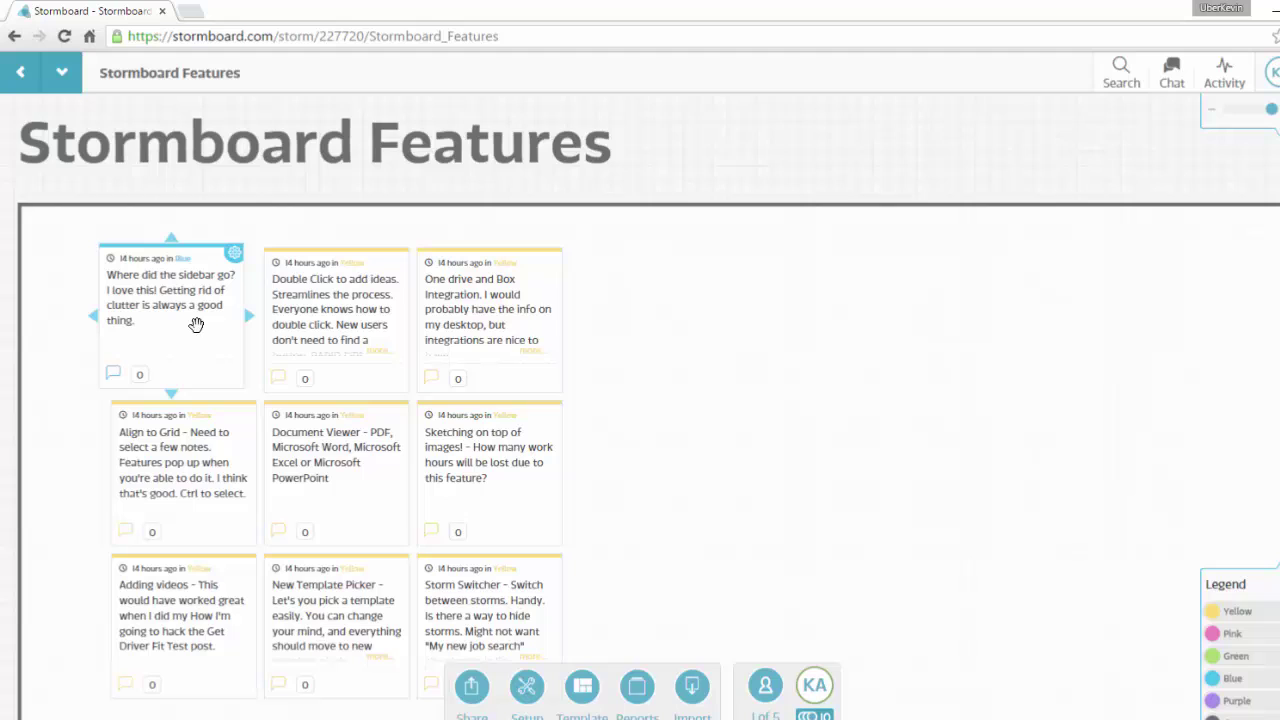
Add a yellow text note reading "New cool idea." in the empty area beside the existing notes.
scroll(196, 325, down, 1)
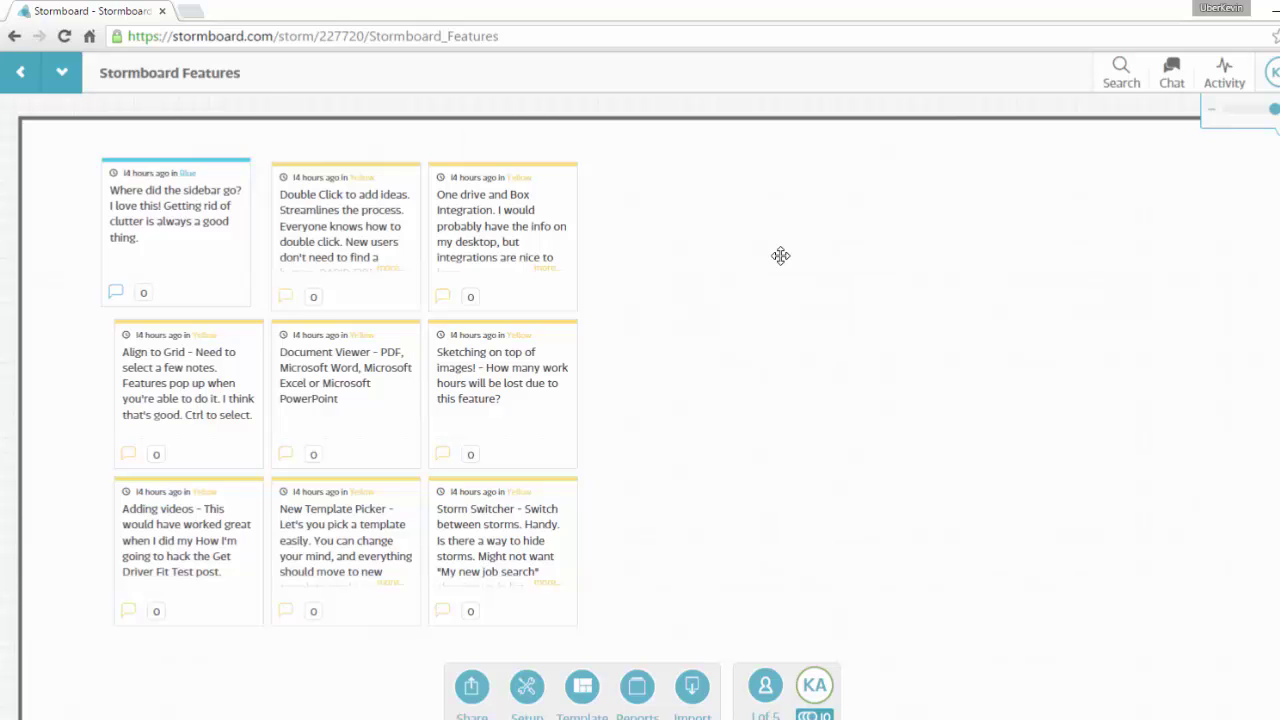
double_click(781, 256)
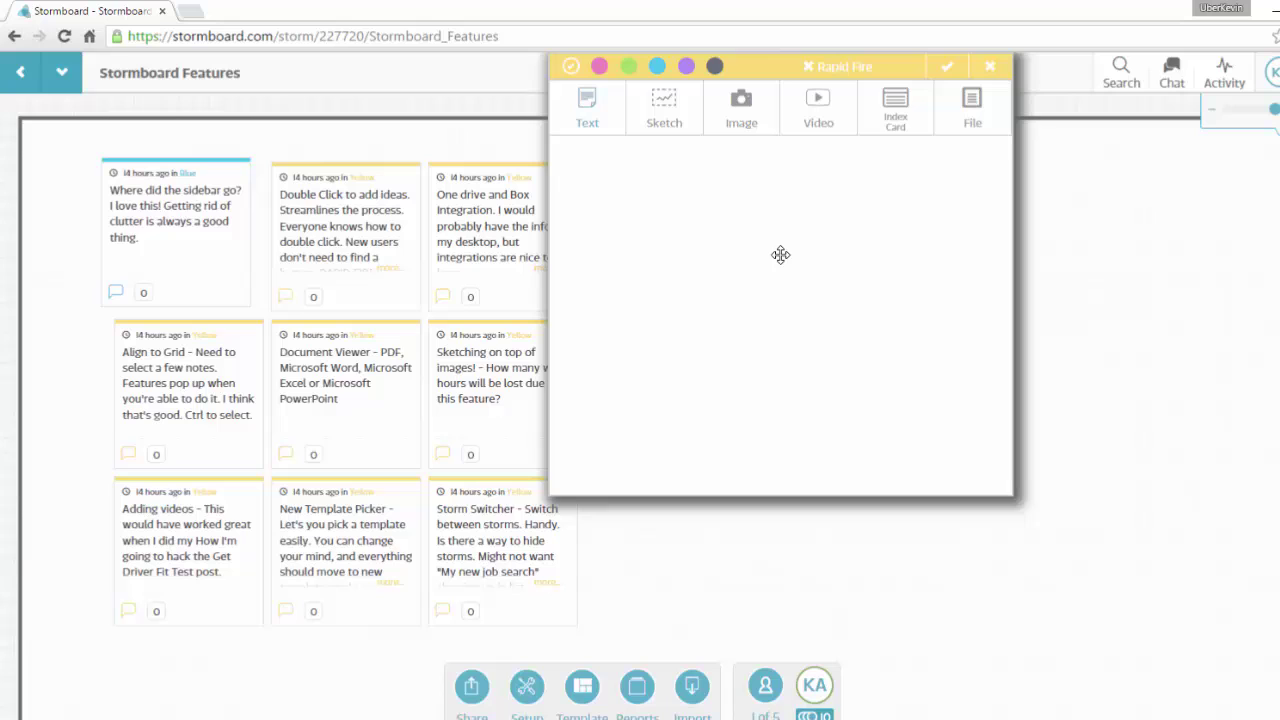
text(New c)
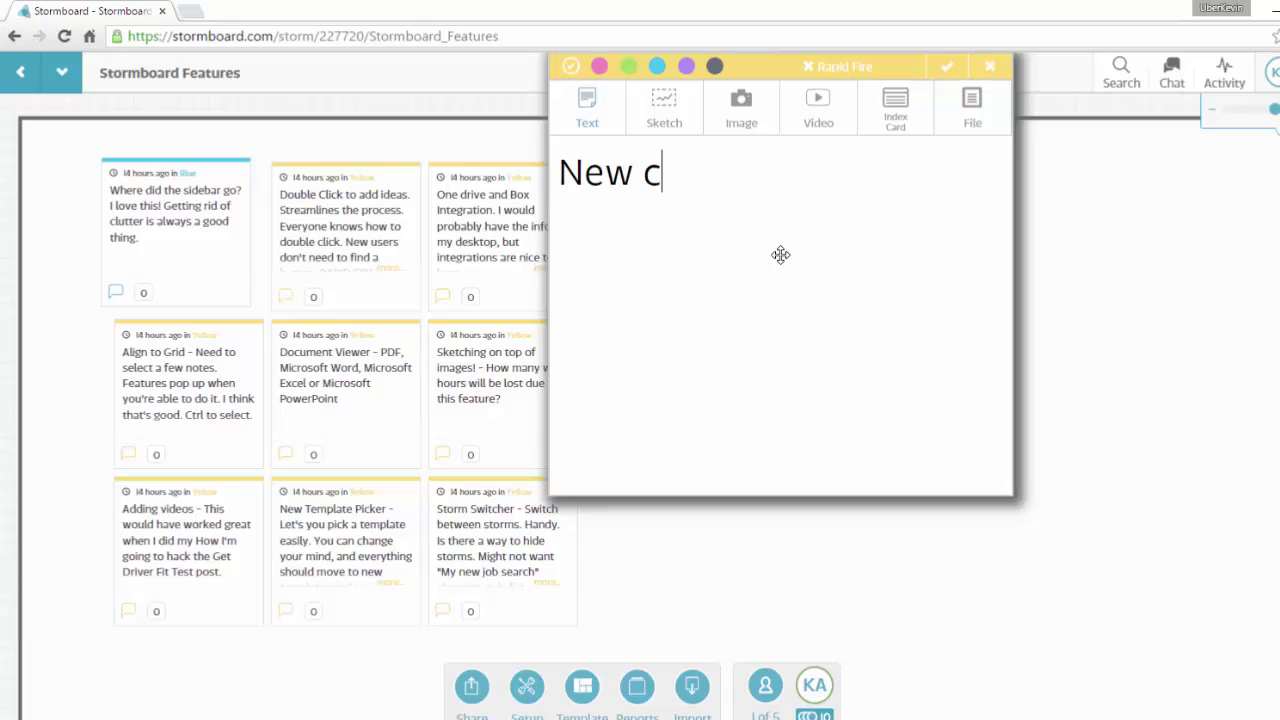
text(ool Ideas)
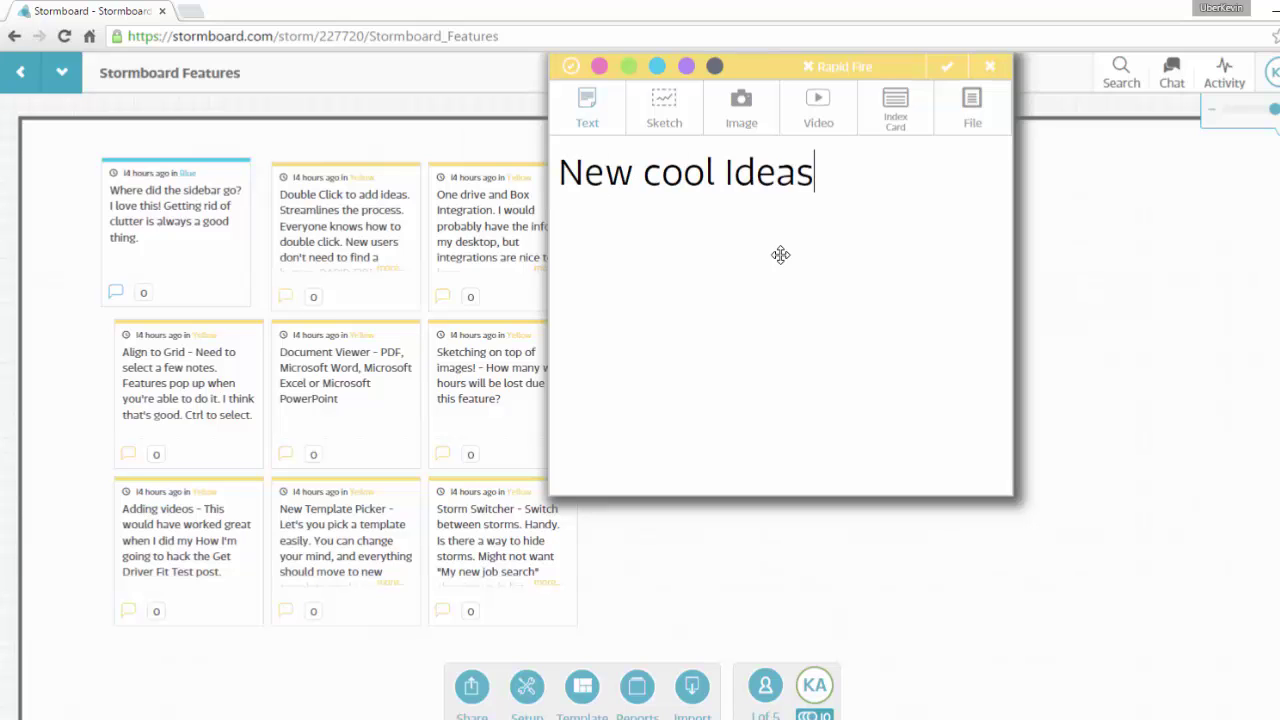
key(BackSpace)
key(BackSpace)
key(BackSpace)
key(BackSpace)
key(BackSpace)
text(idea.)
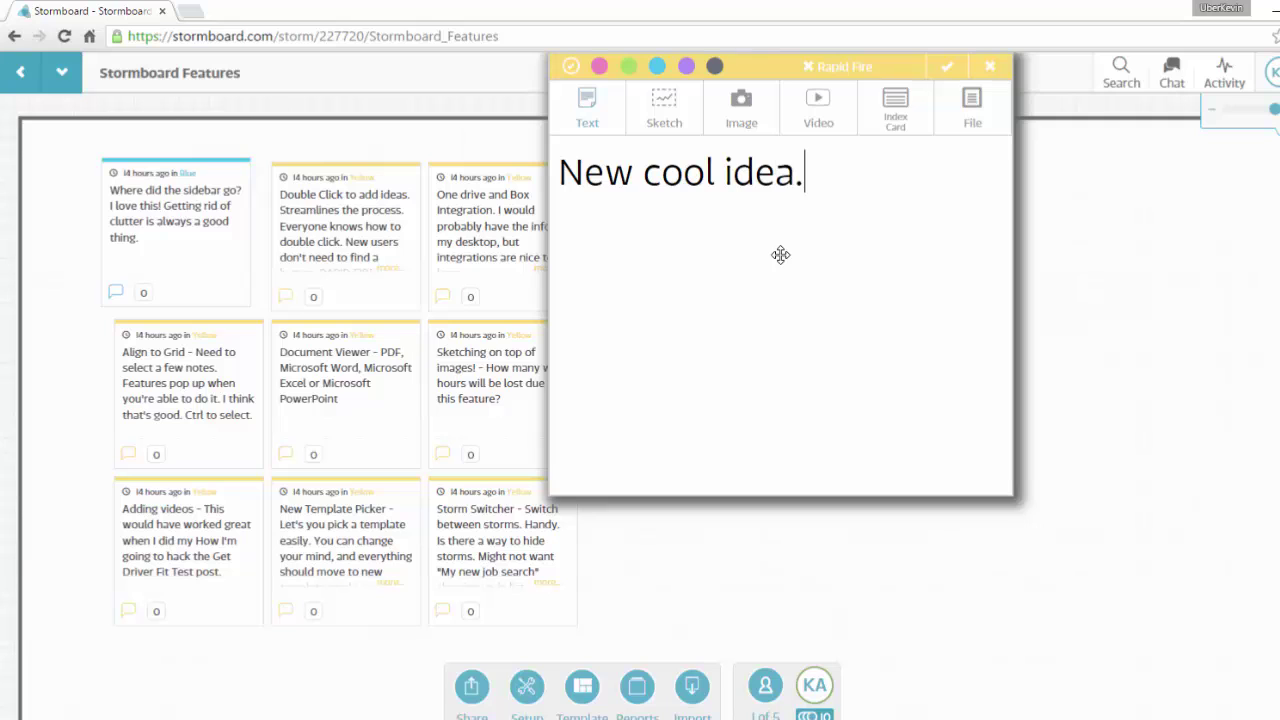
key(Return)
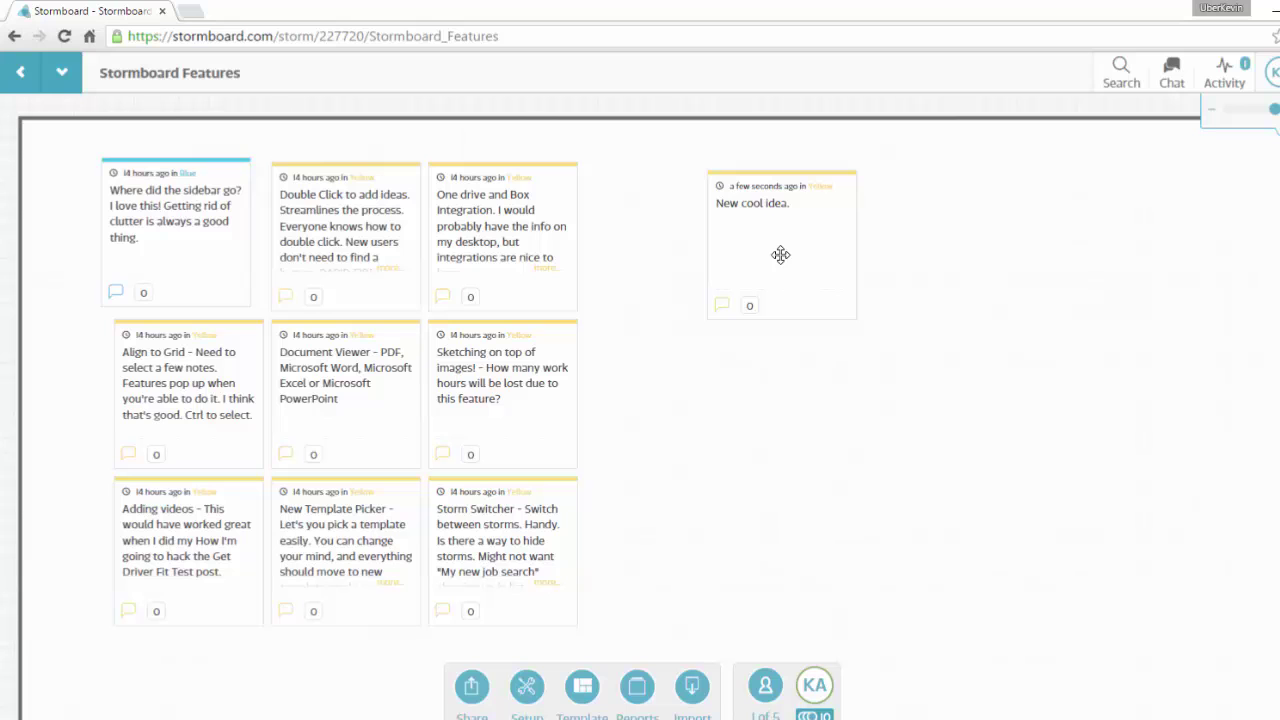
Scatter the One drive and Box, Align to Grid, Sketching on top of images and Storm Switcher notes out of their rows.
drag(536, 246, 551, 247)
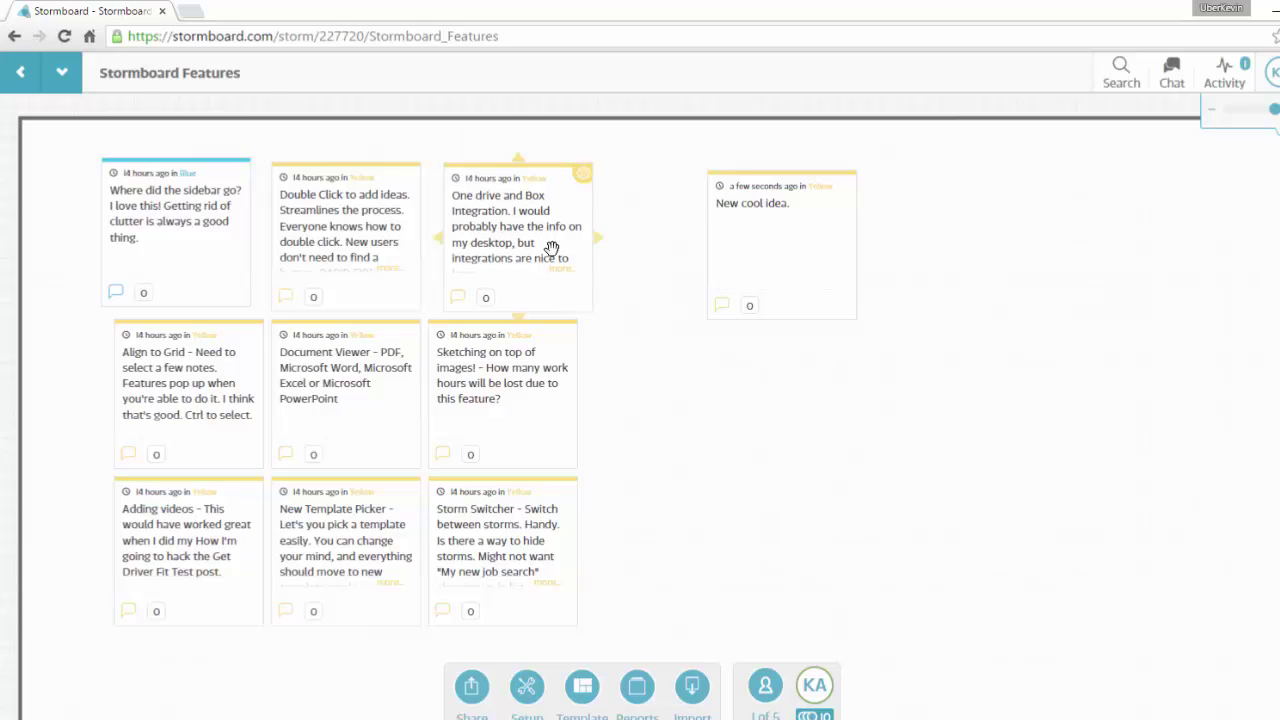
drag(197, 389, 888, 447)
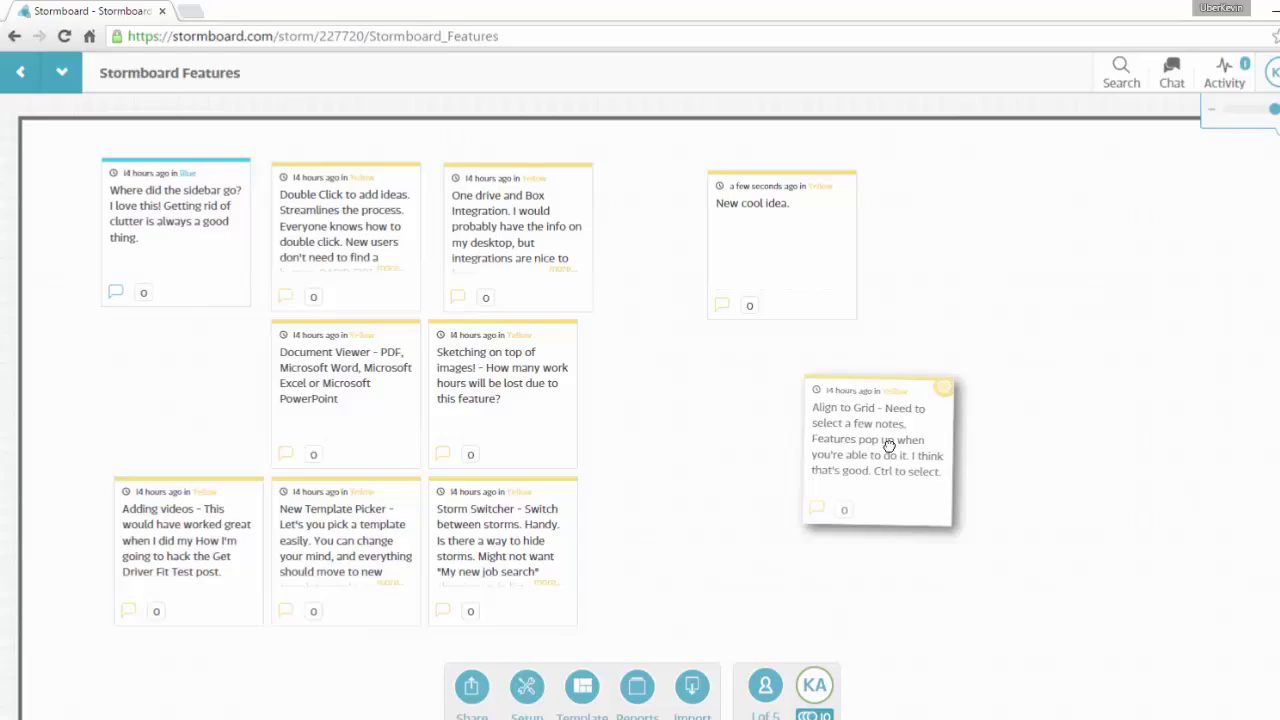
mouse_move(560, 345)
mouse_down()
mouse_move(1015, 341)
mouse_move(1140, 255)
mouse_up()
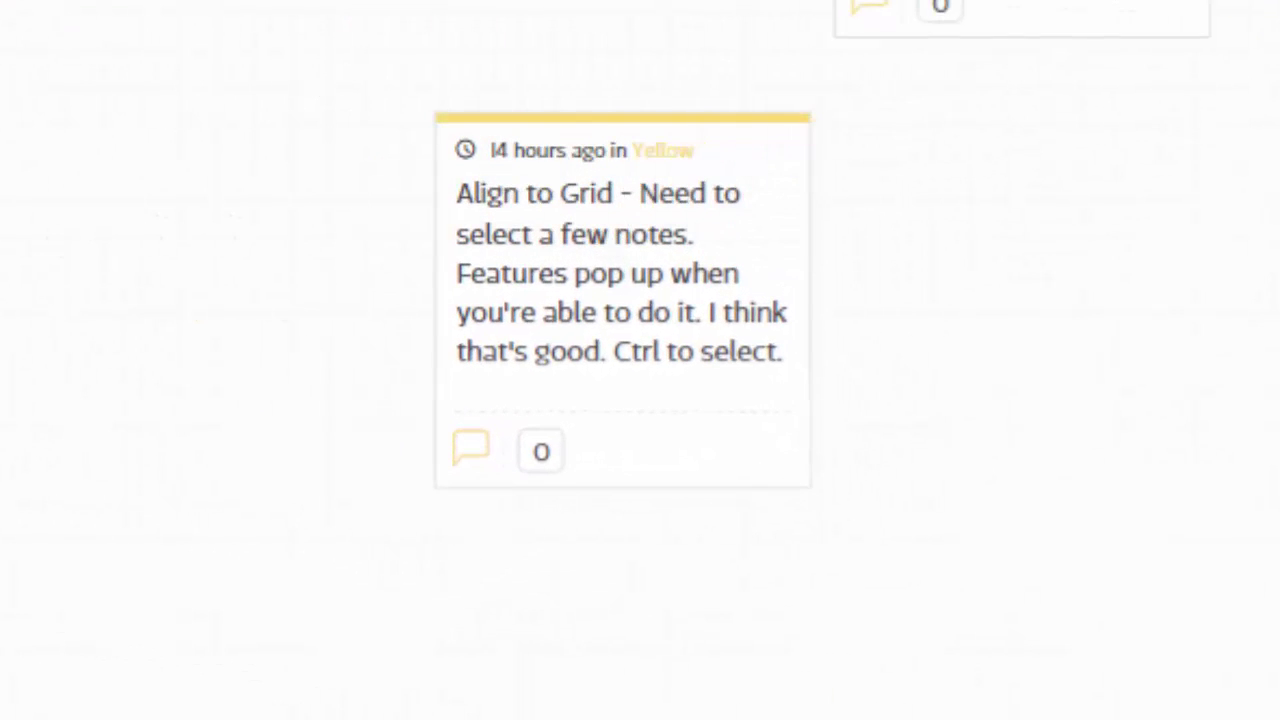
drag(14, 277, 114, 482)
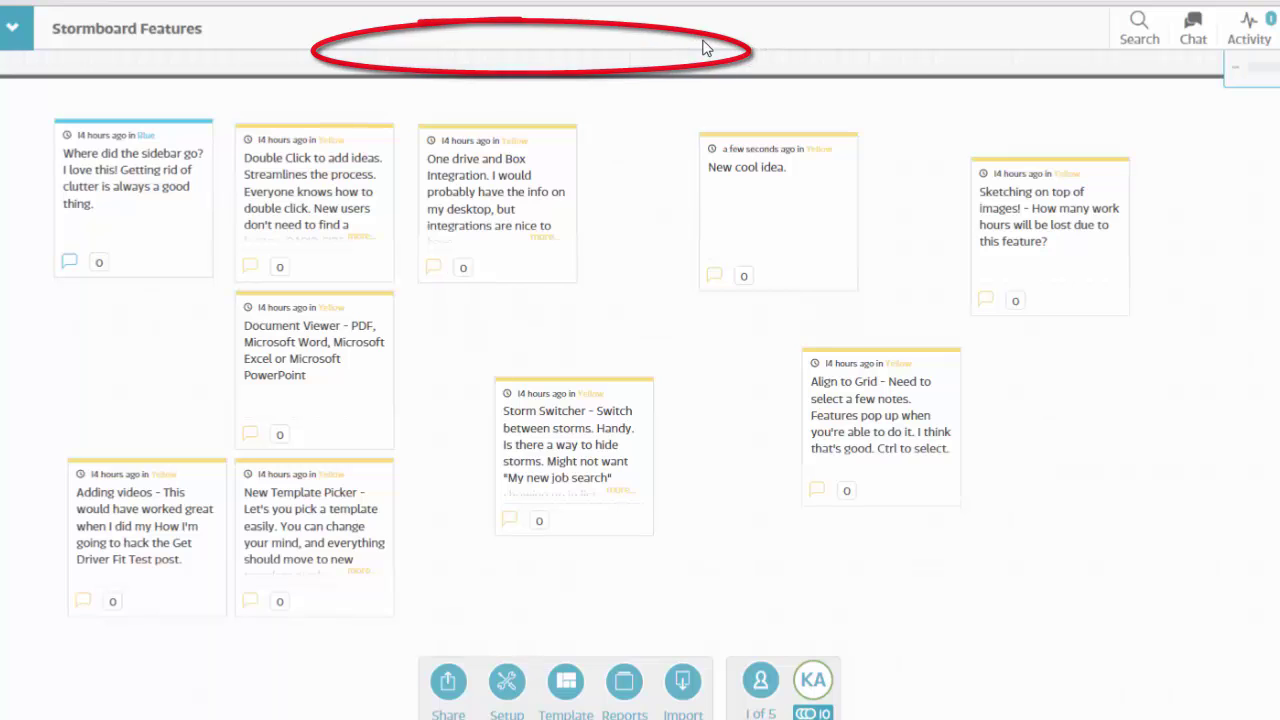
Nudge the Align to Grid note and select it together with the Sketching on top of images and "New cool idea." notes.
mouse_move(880, 369)
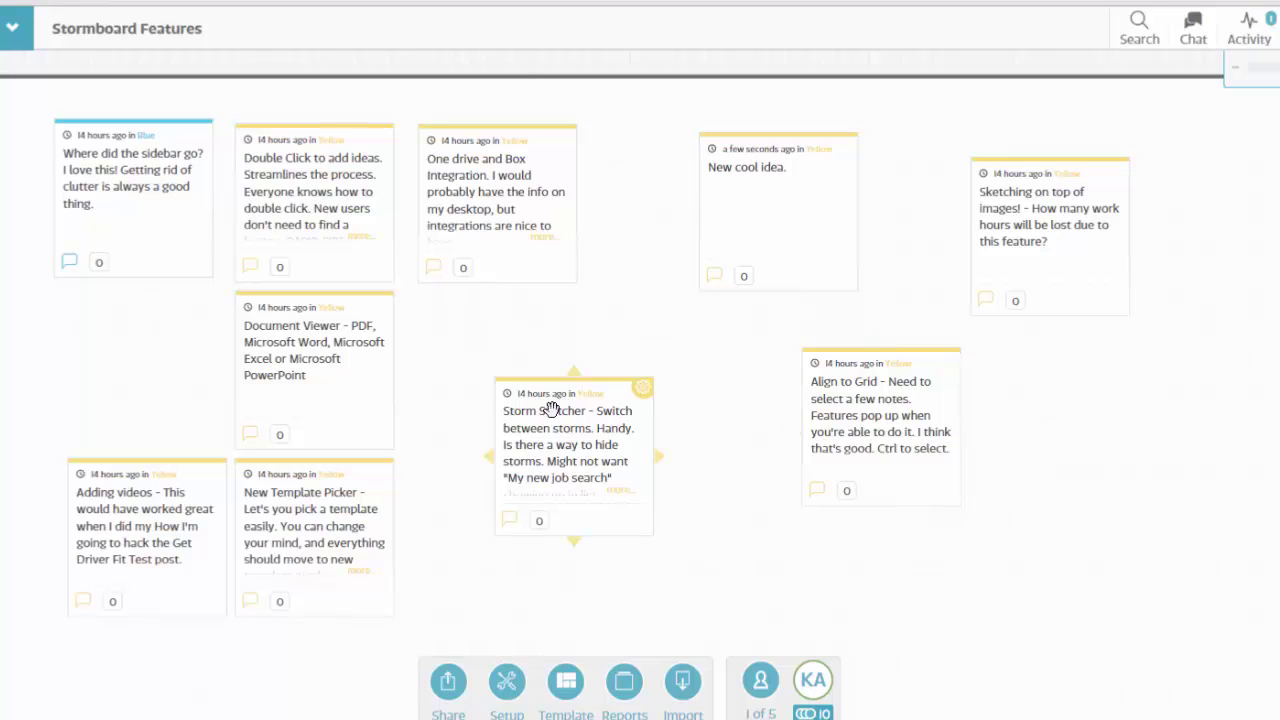
mouse_move(880, 380)
mouse_down()
mouse_move(805, 380)
mouse_move(873, 377)
mouse_up()
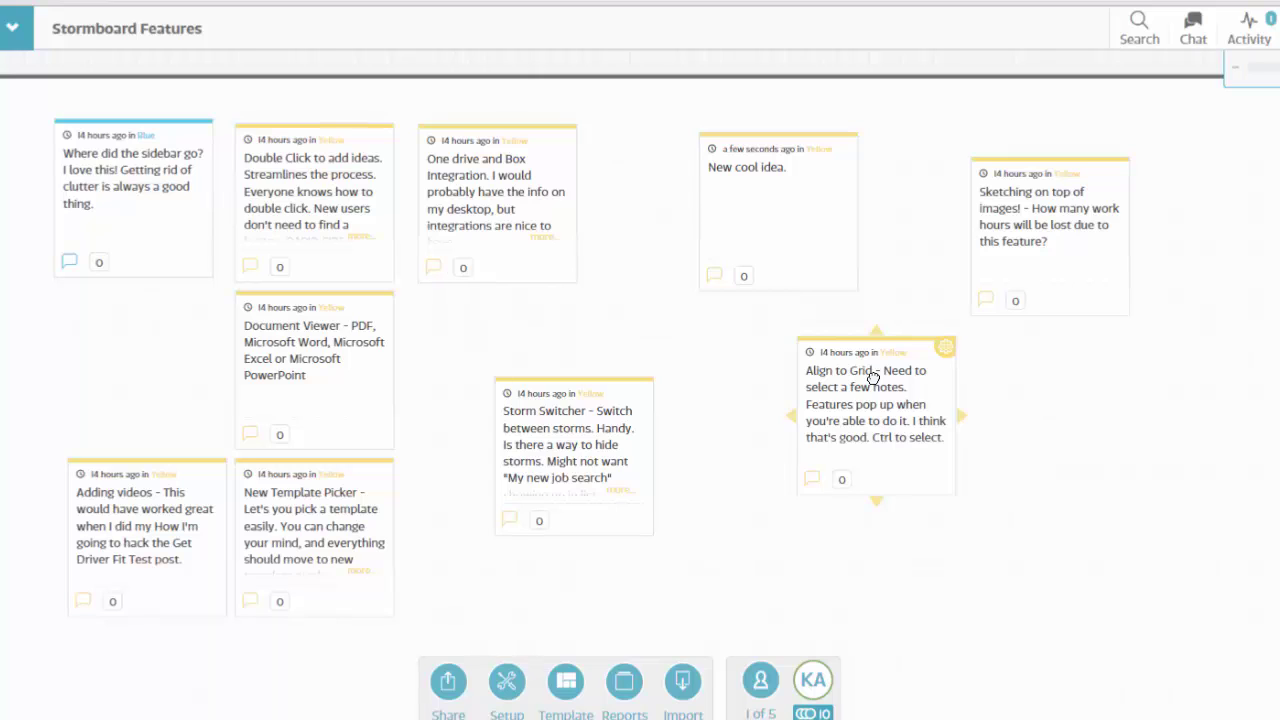
ctrl+click(873, 377)
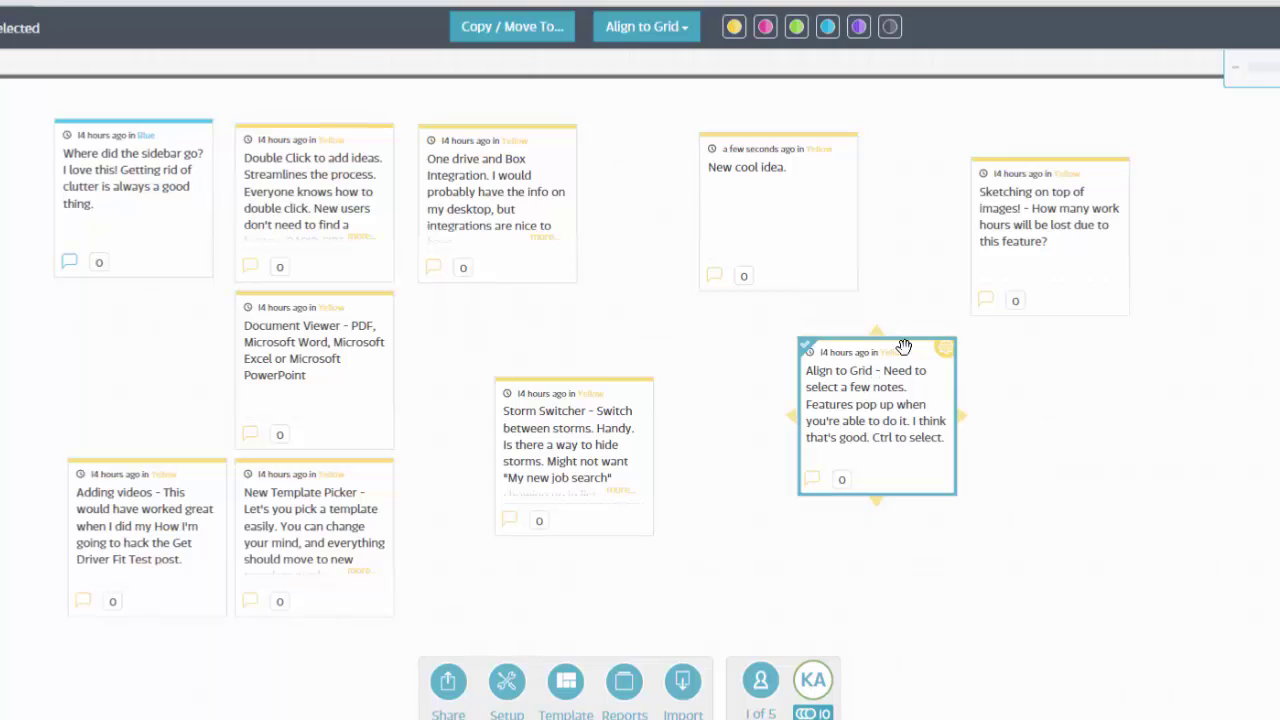
ctrl+click(1005, 250)
ctrl+click(790, 258)
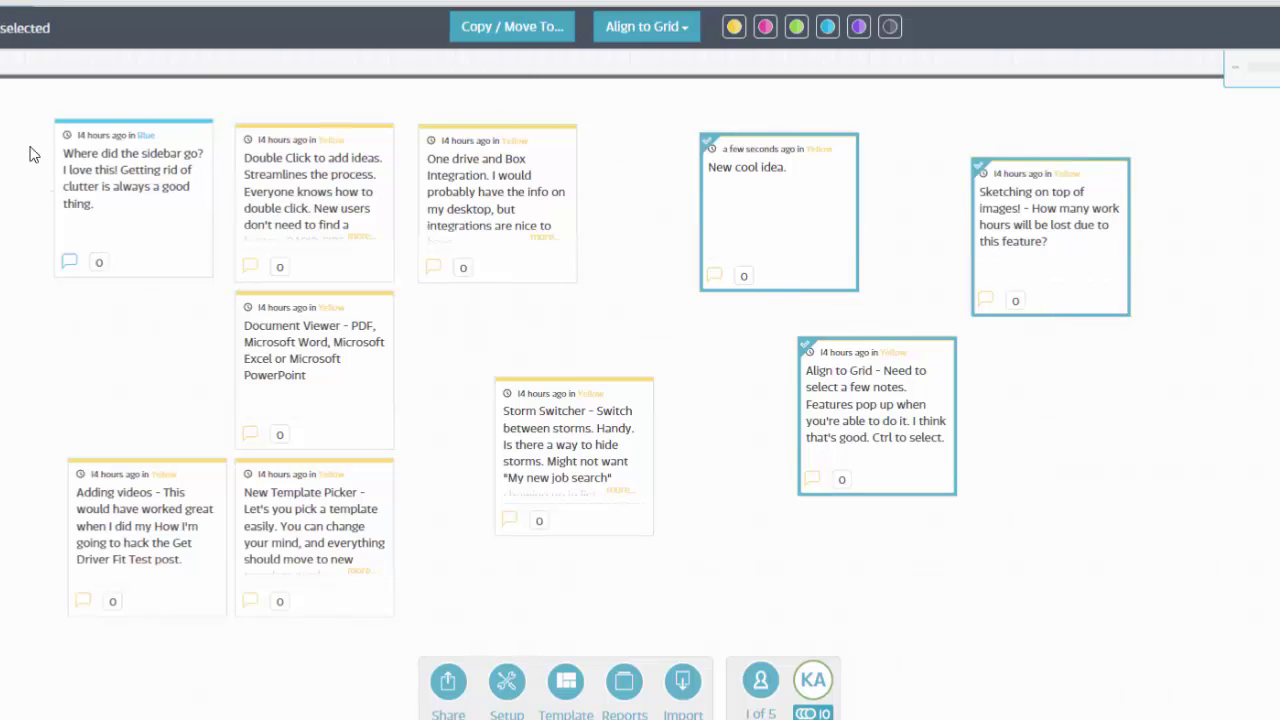
Select all ten notes on the board and align them to a grid five columns wide and two rows high.
drag(4, 104, 1146, 574)
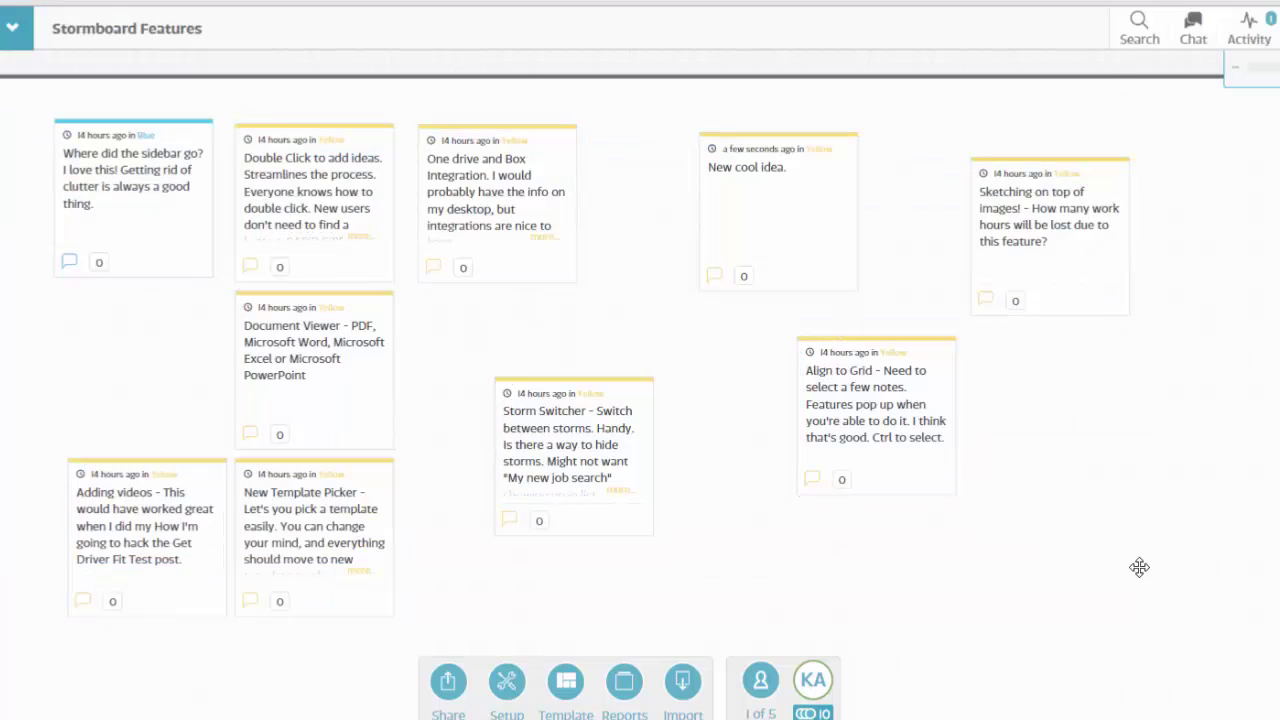
drag(4, 118, 1128, 554)
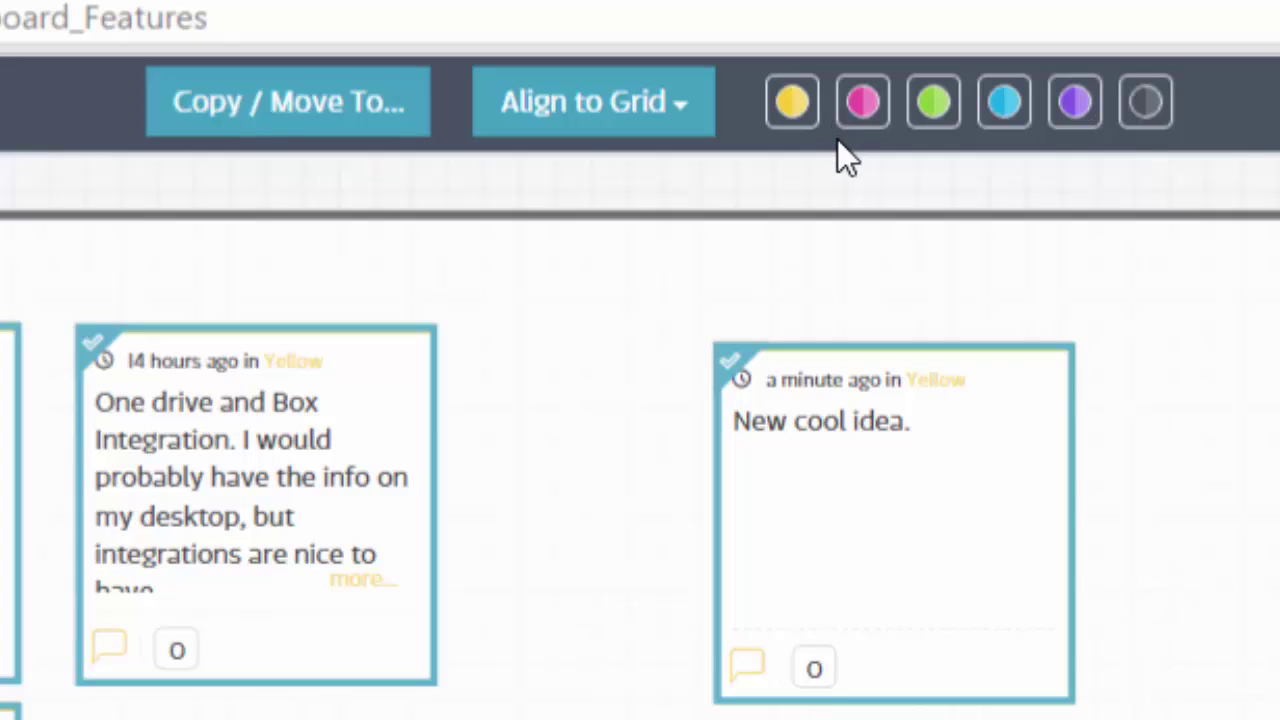
click(610, 110)
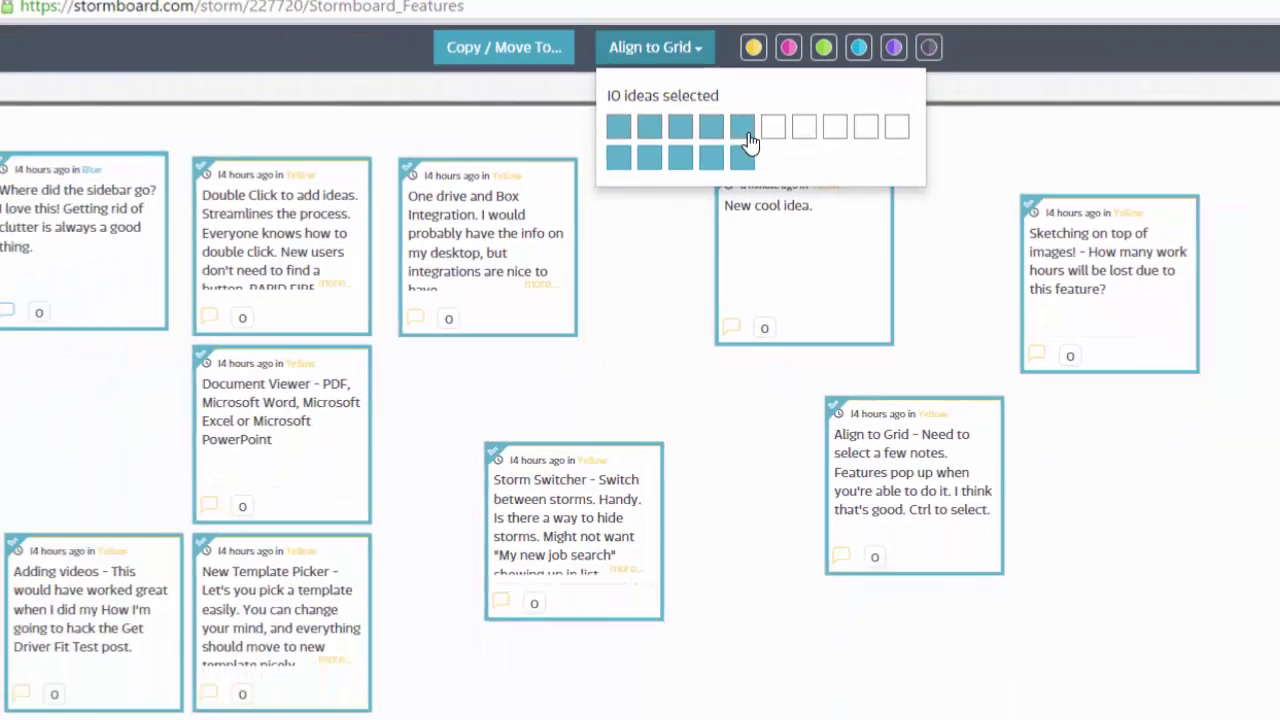
click(748, 138)
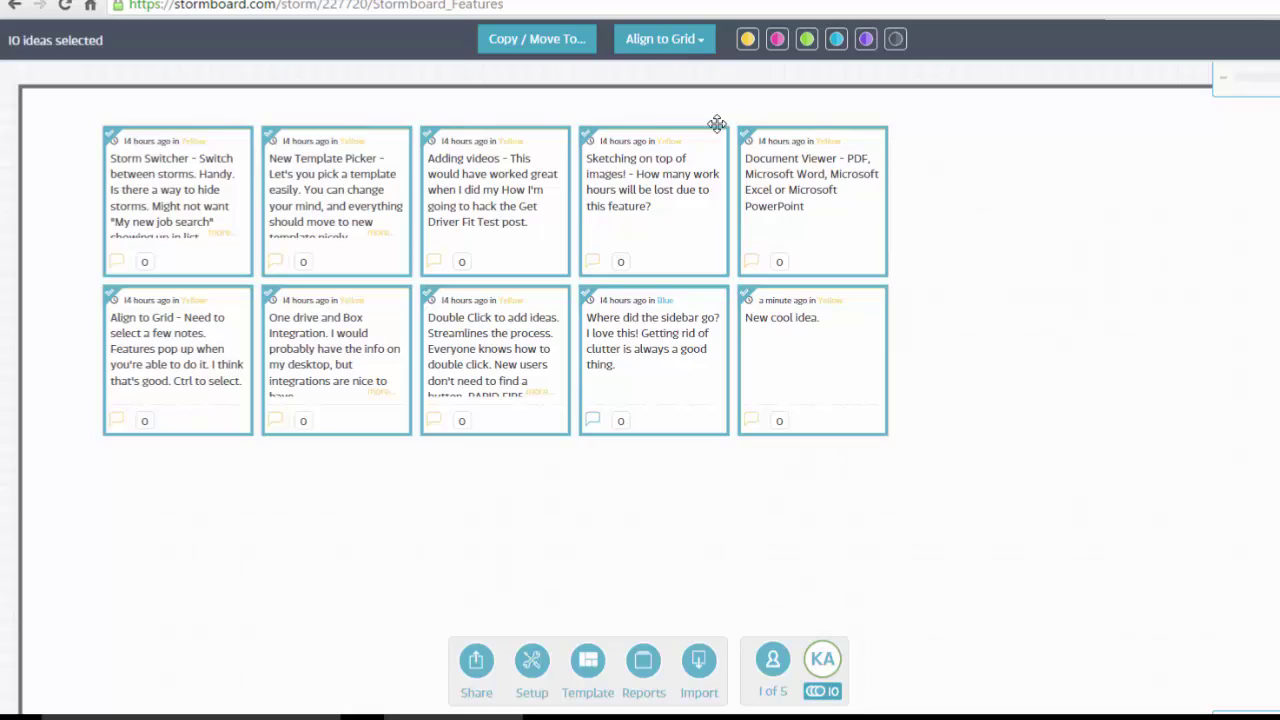
Shift the ten selected notes slightly toward the board's left edge and realign them to a grid six columns wide.
drag(829, 210, 732, 206)
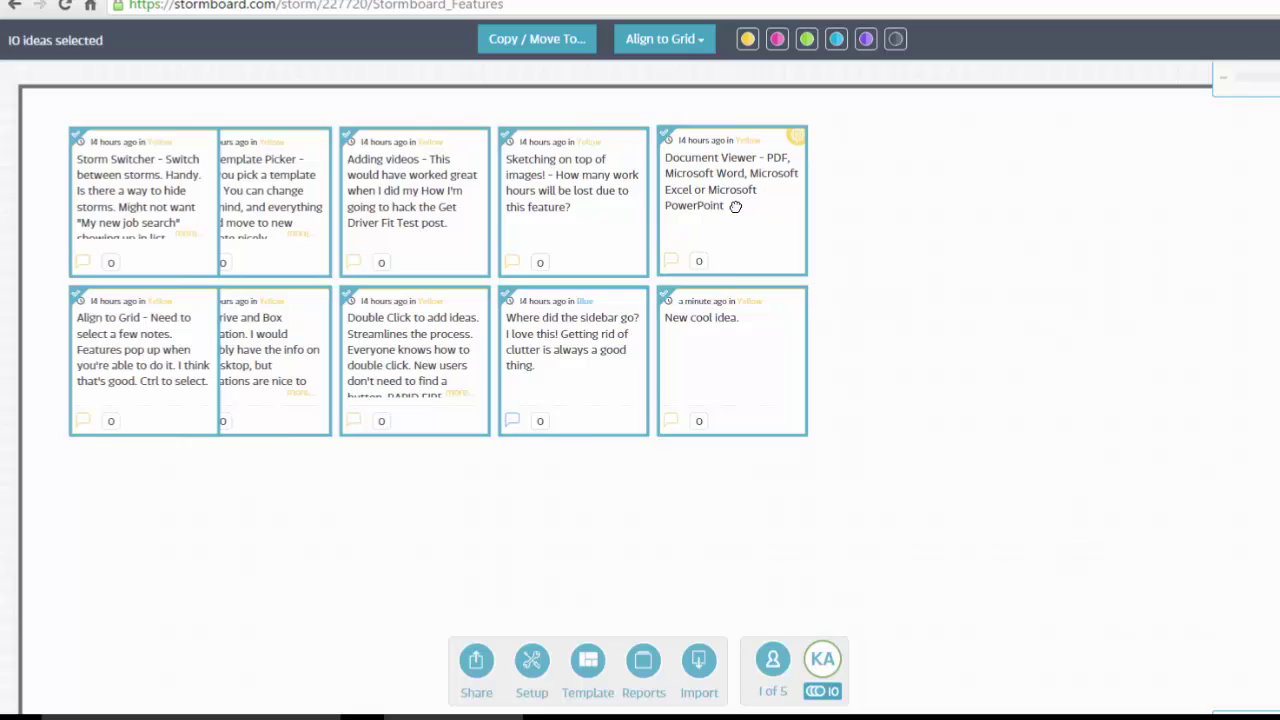
click(678, 42)
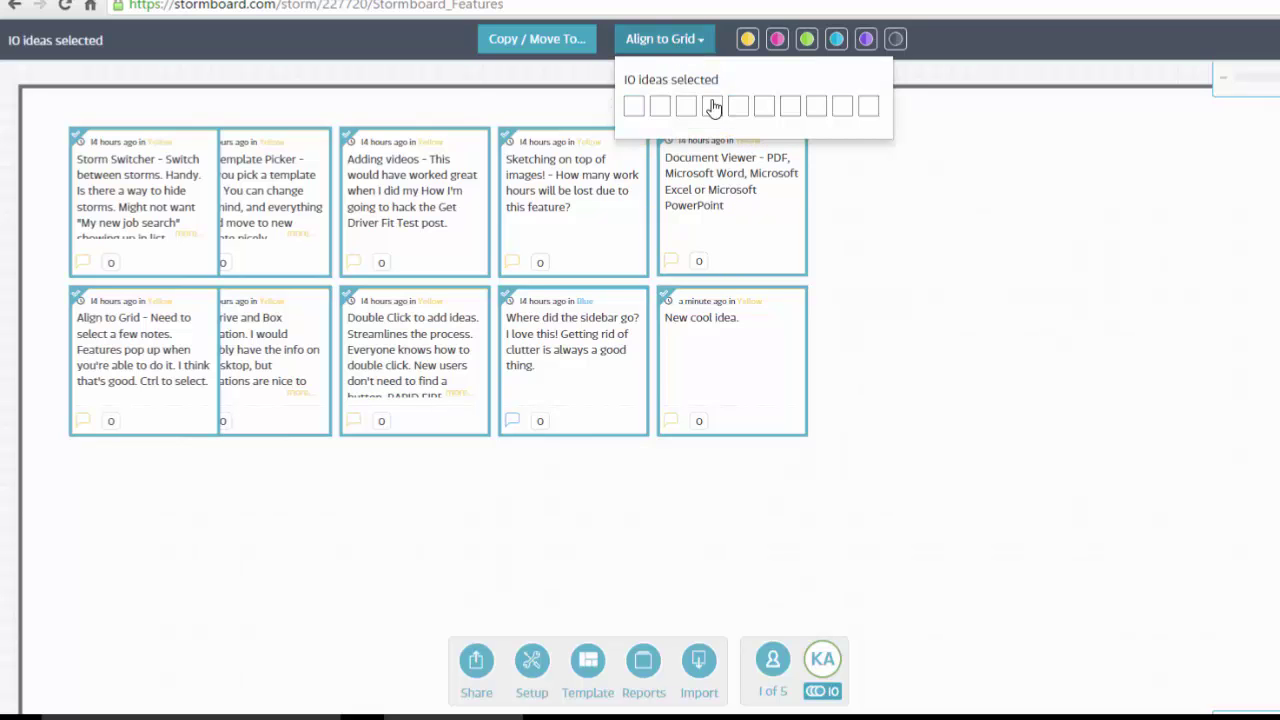
click(768, 124)
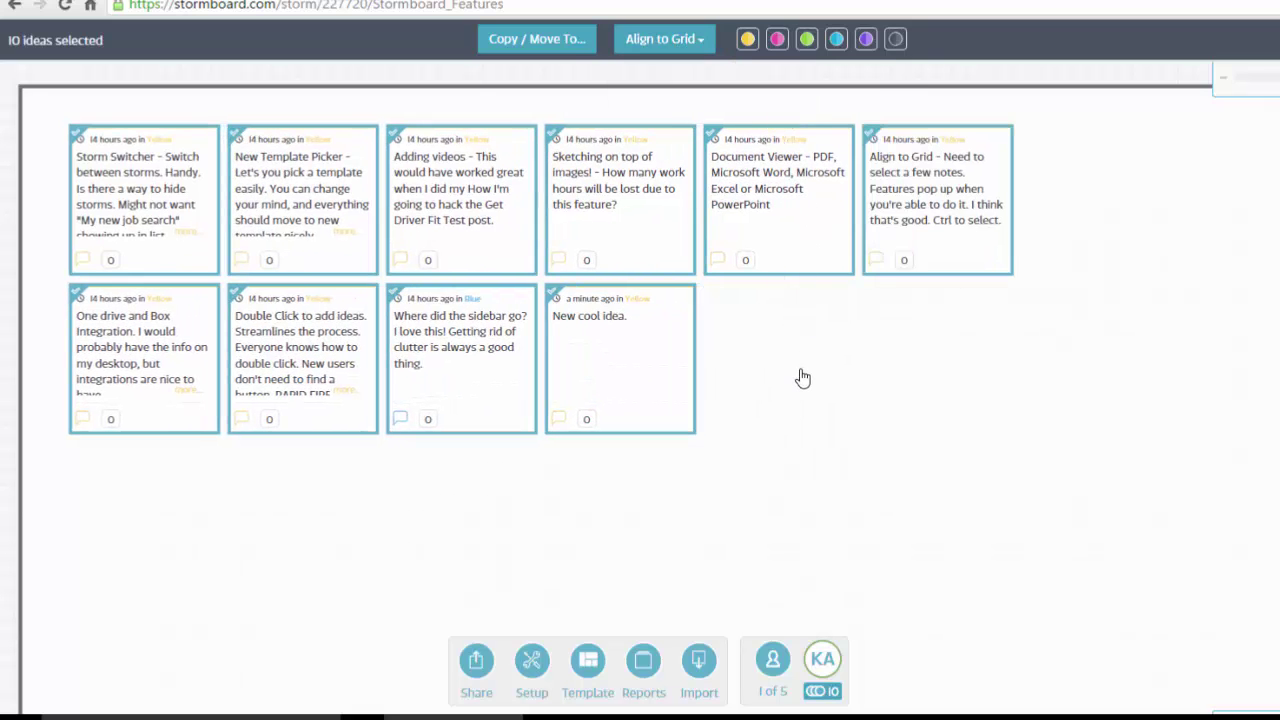
Clear the selection and move the "New cool idea." note to the end of the top row.
click(802, 377)
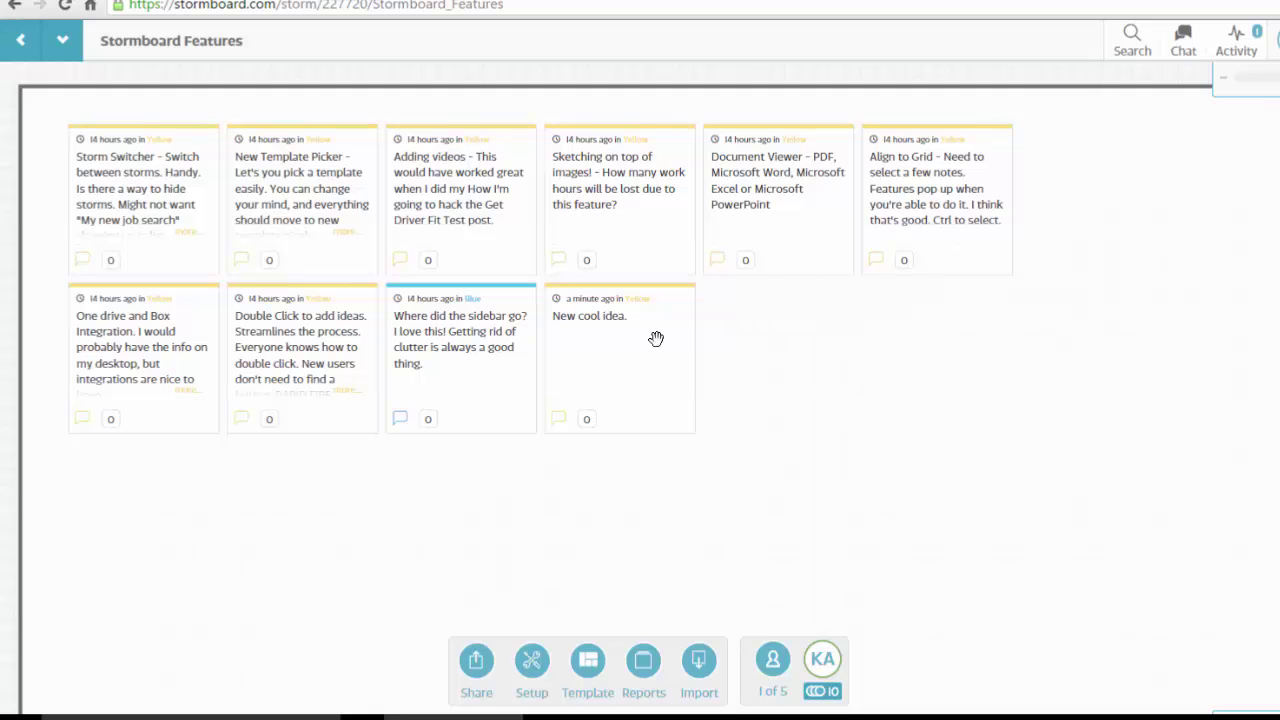
drag(657, 340, 1120, 182)
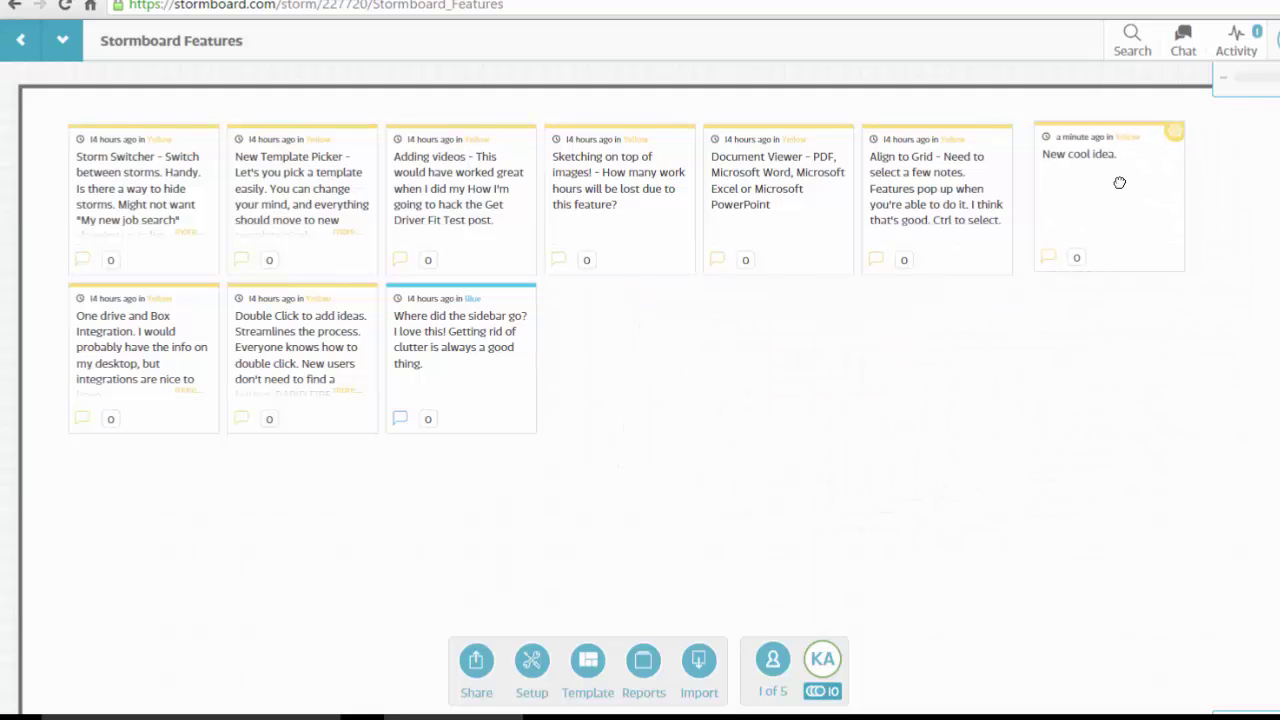
mouse_move(1119, 183)
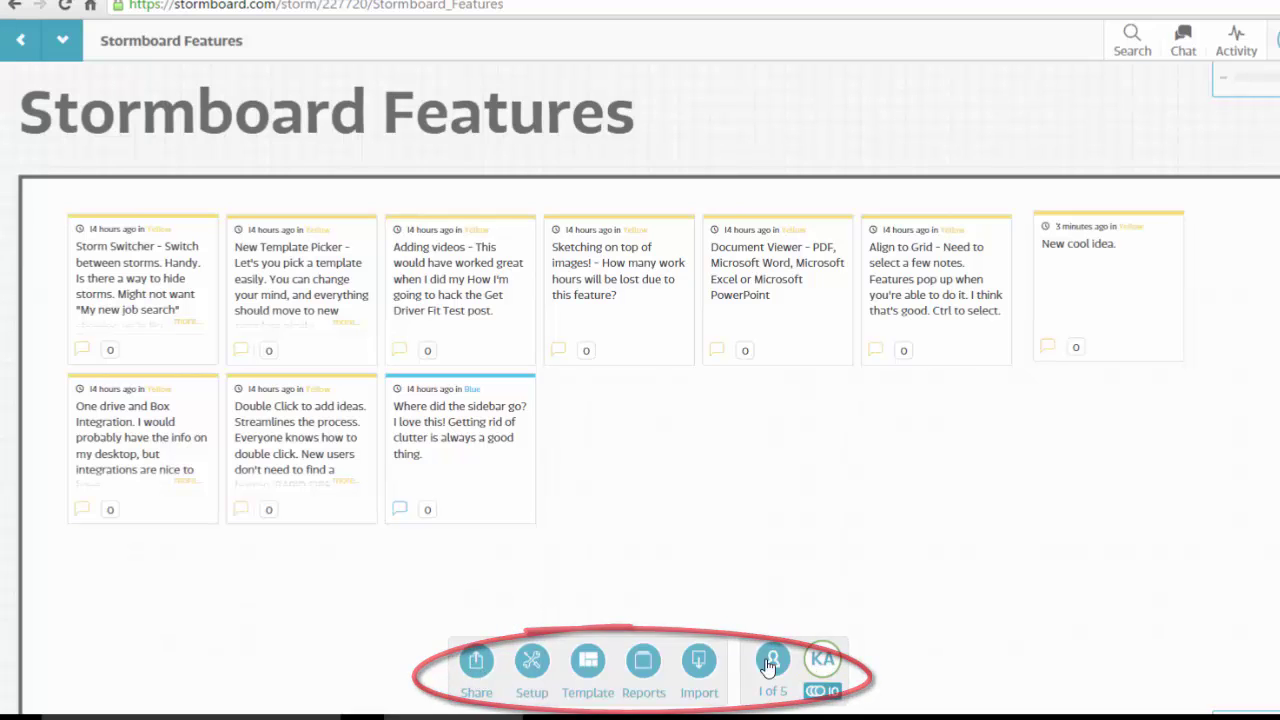
Browse the board templates, including the Agile, Blank and Calendars categories, and preview the Step 1 - Clarify Problem template.
click(588, 662)
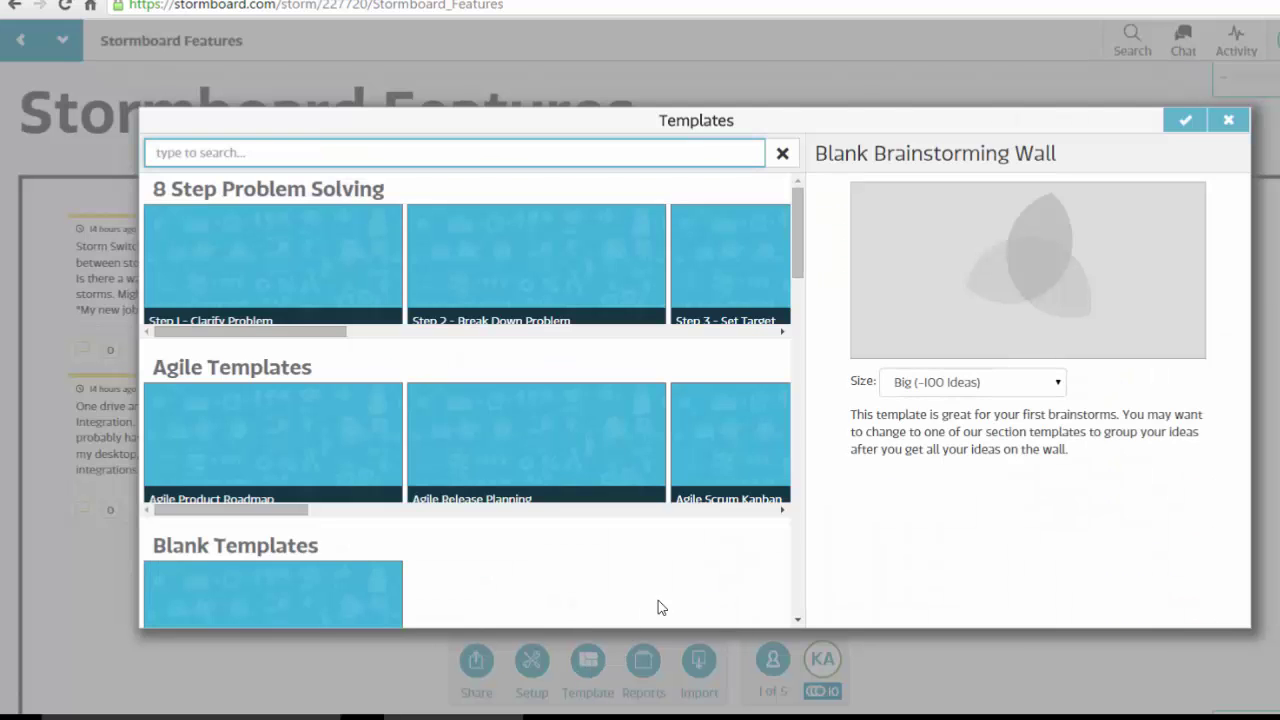
drag(800, 263, 811, 310)
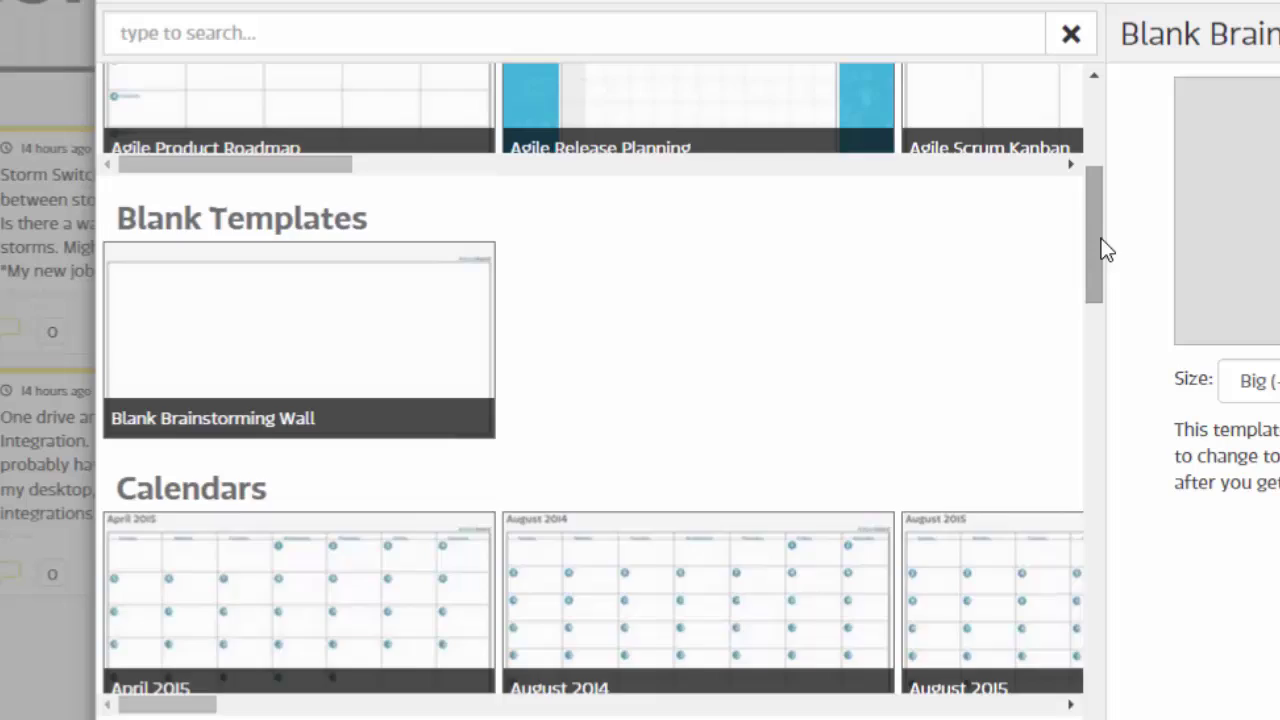
drag(1102, 242, 1110, 159)
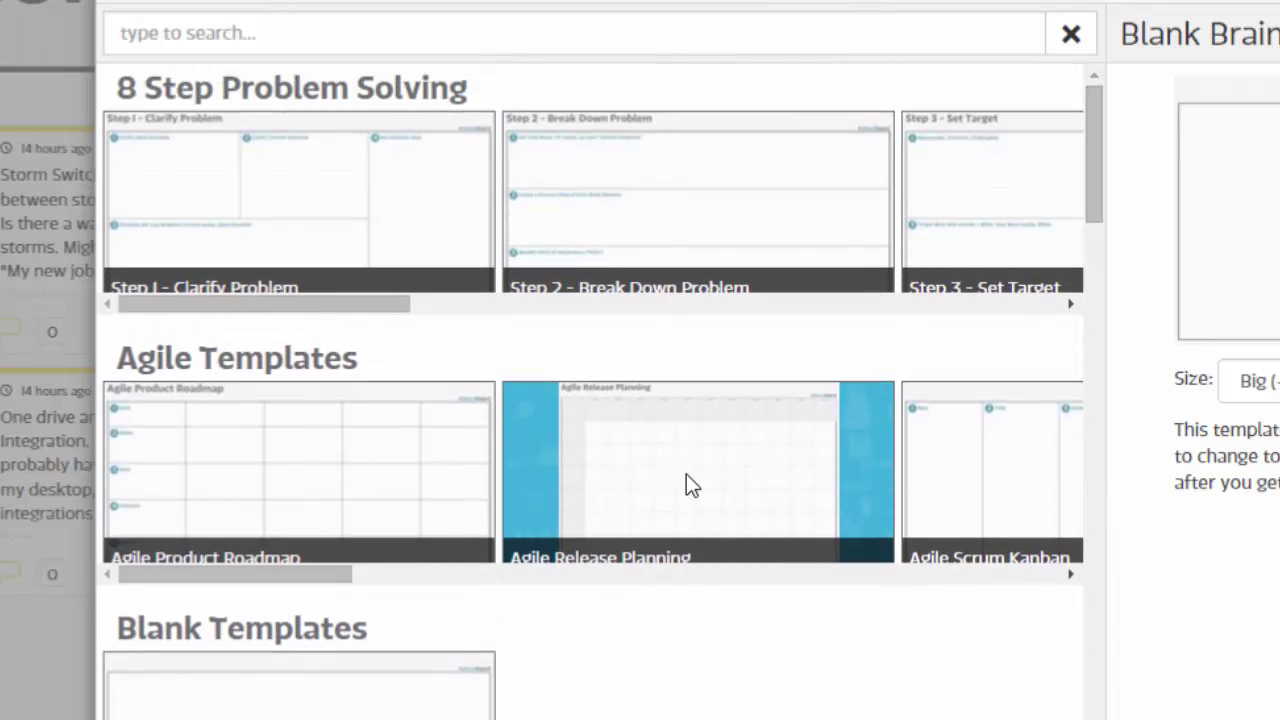
drag(329, 573, 1023, 584)
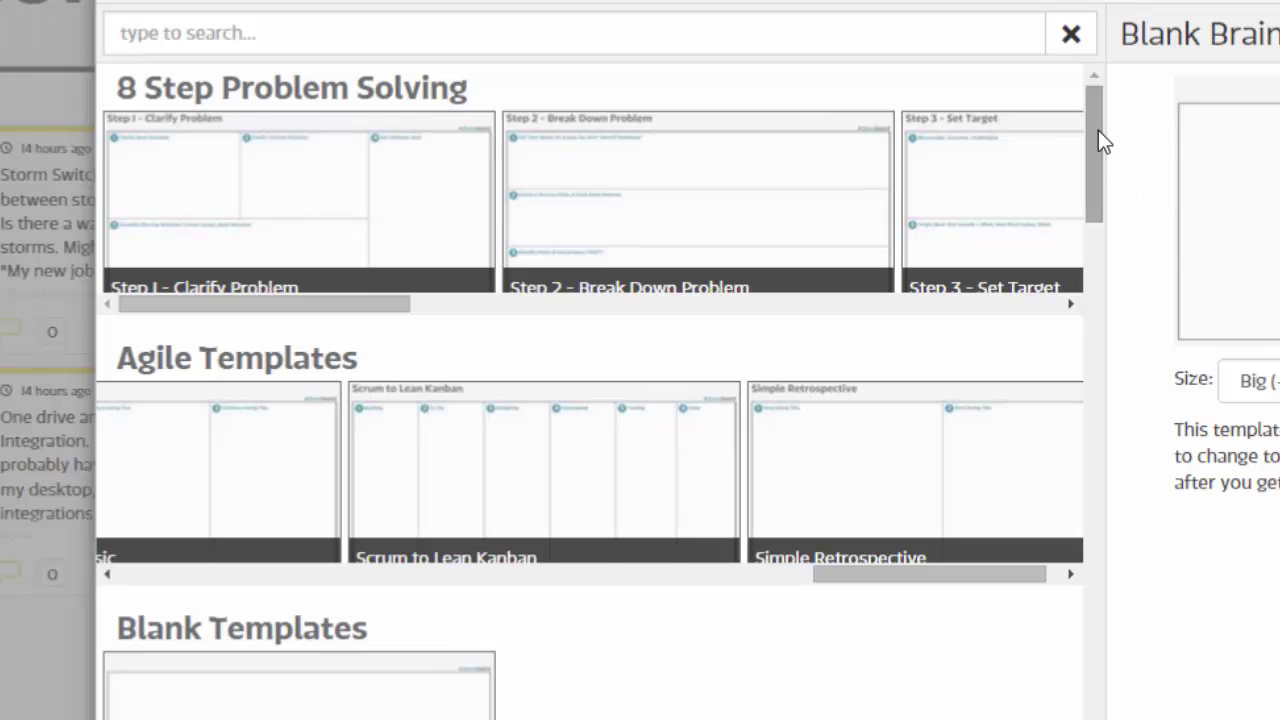
drag(1099, 163, 1168, 162)
drag(956, 402, 802, 438)
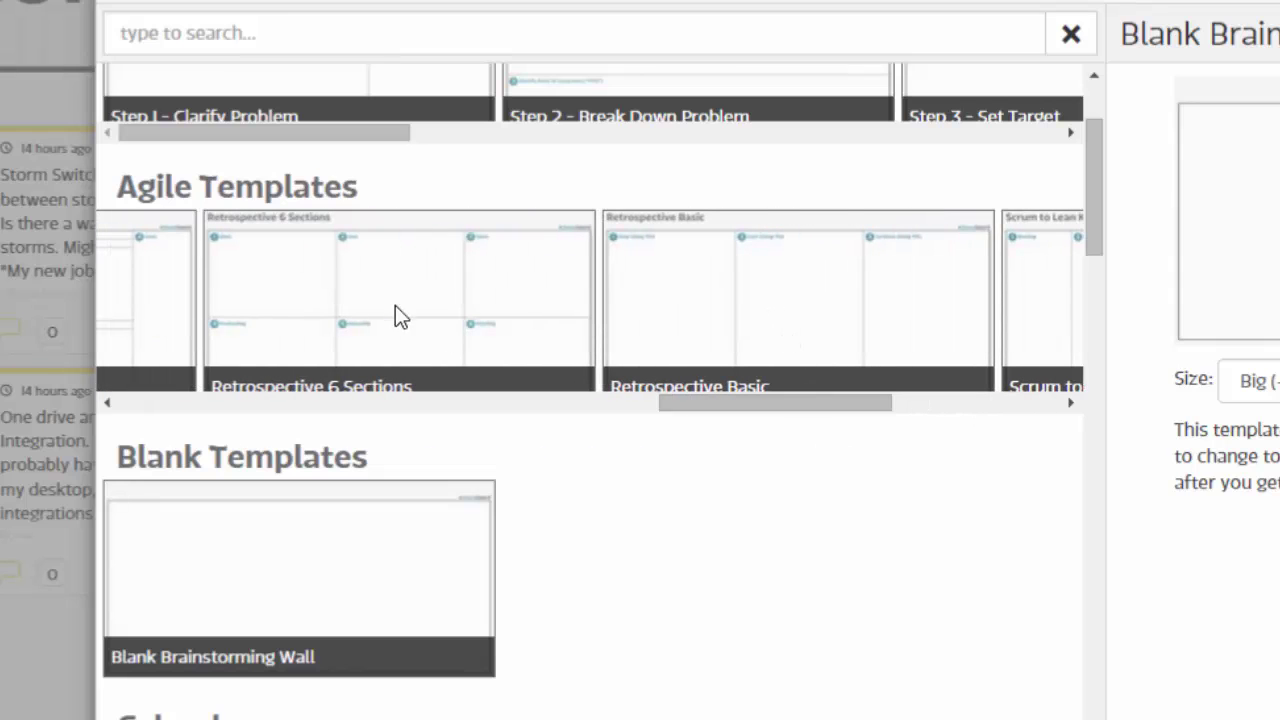
drag(1094, 207, 1122, 142)
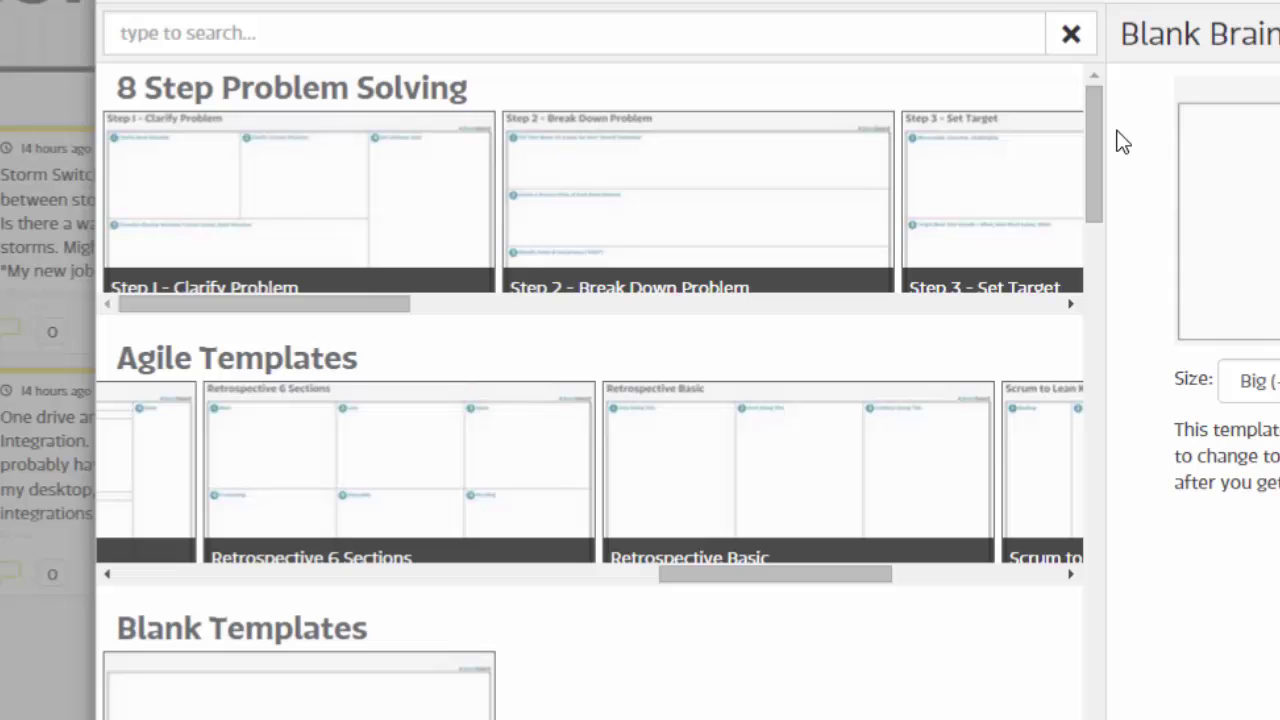
click(370, 215)
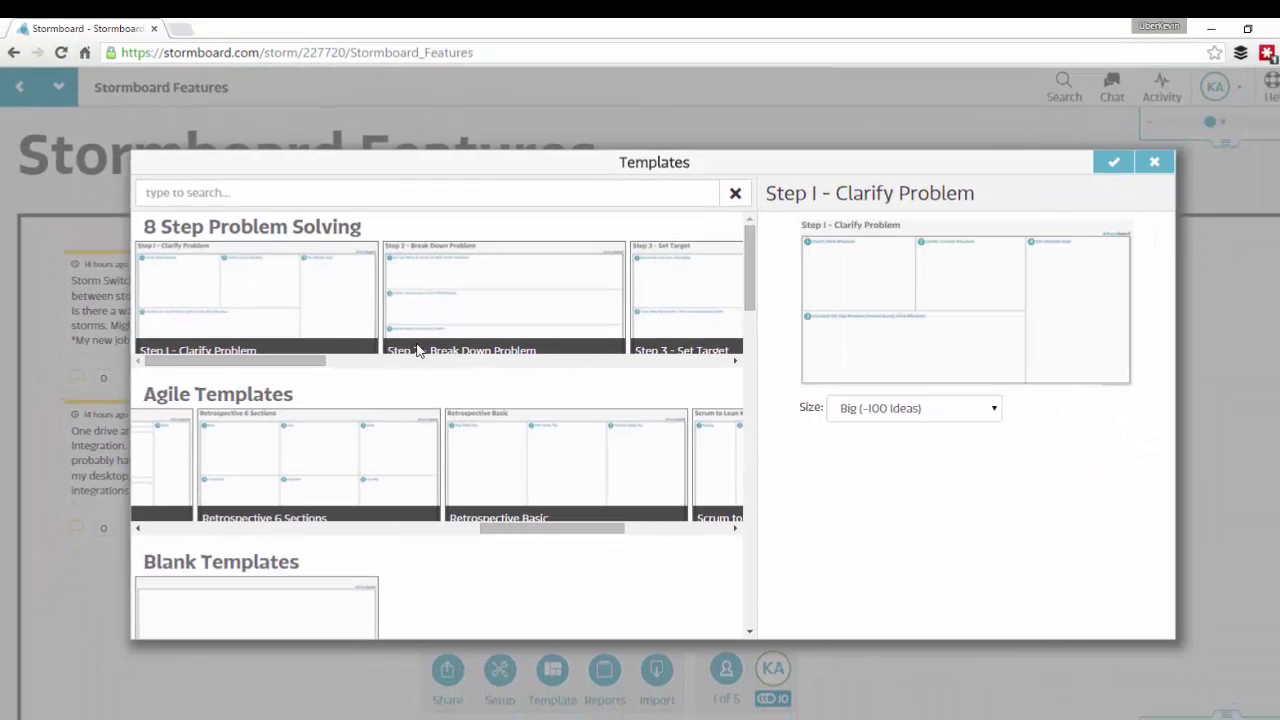
Apply the Step 1 - Clarify Problem template and move the "Document Viewer" and "Where did the sidebar go?" notes into the Clarify Current Situation section.
click(1115, 164)
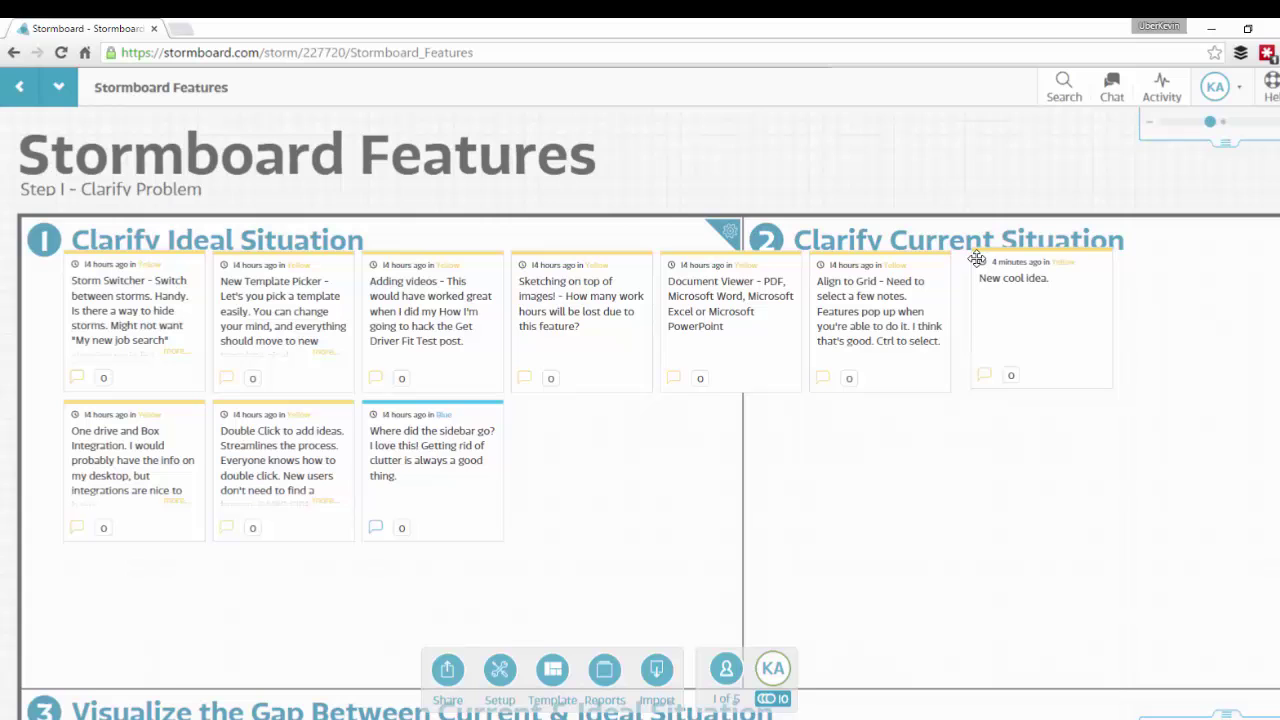
drag(754, 304, 902, 452)
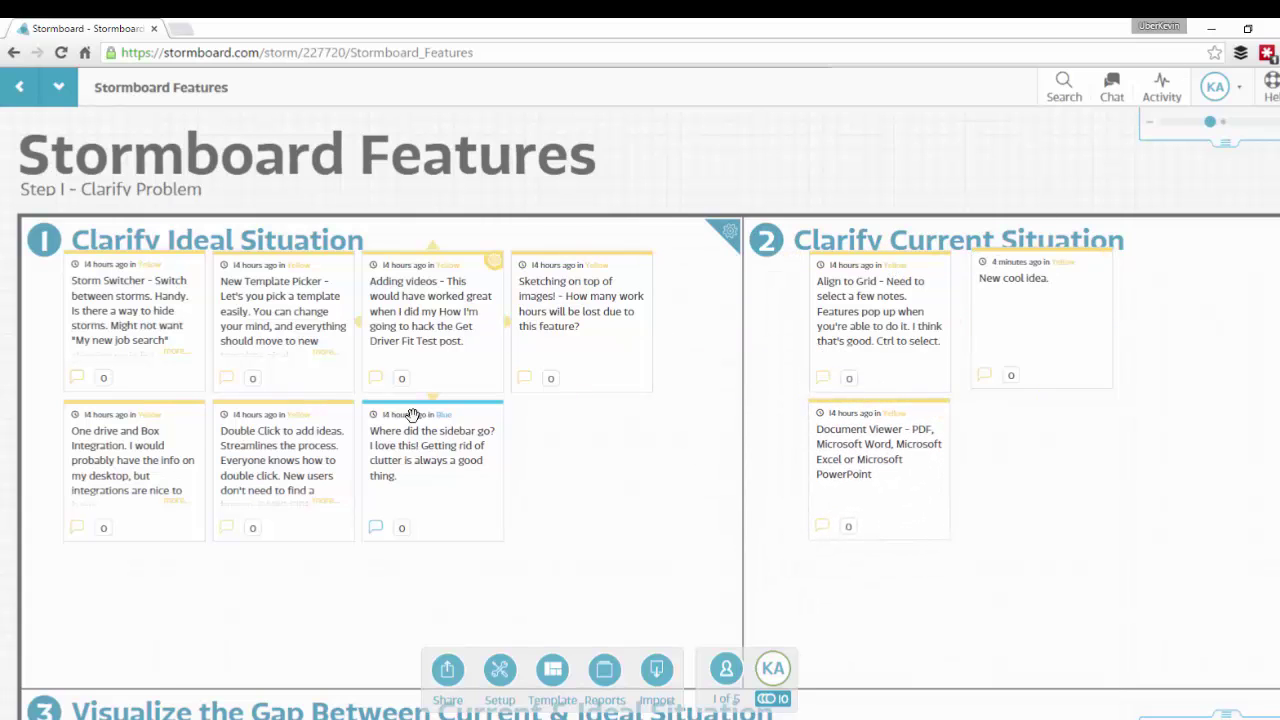
drag(407, 483, 1025, 481)
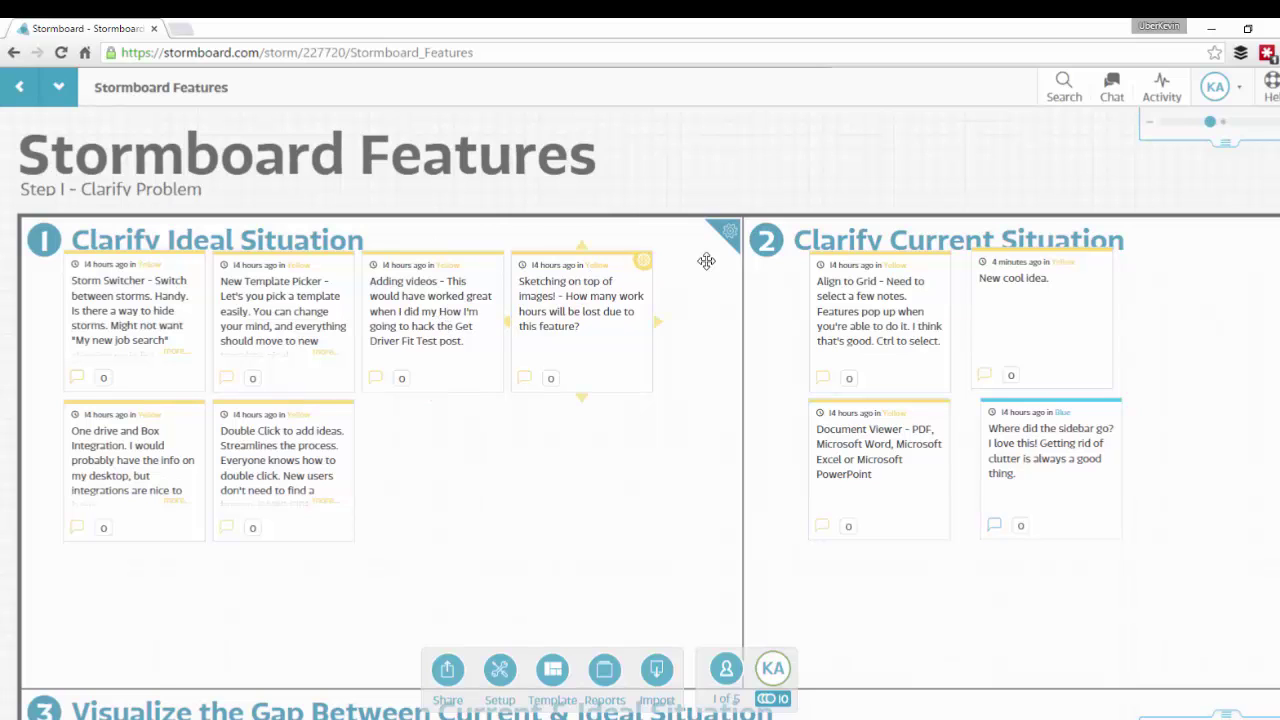
In a new note, search YouTube for "youremakingme" and preview the "Introducing Myself" video, then close the note.
double_click(447, 471)
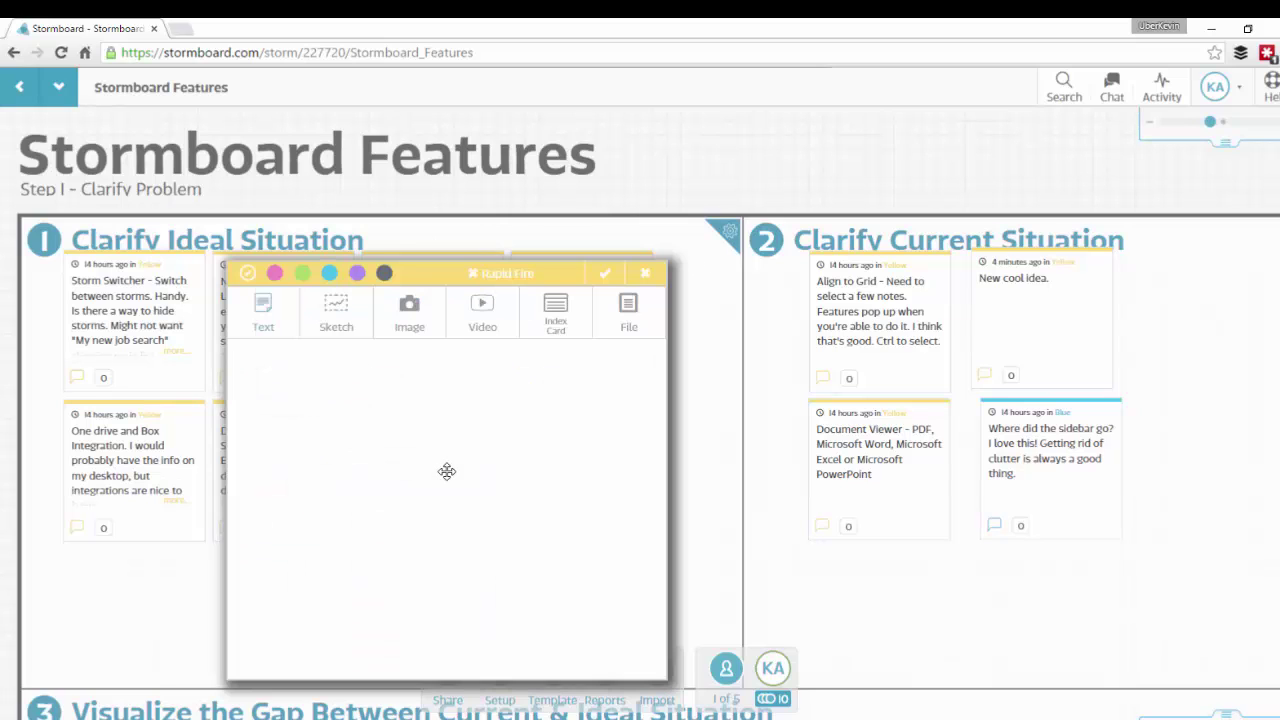
click(487, 312)
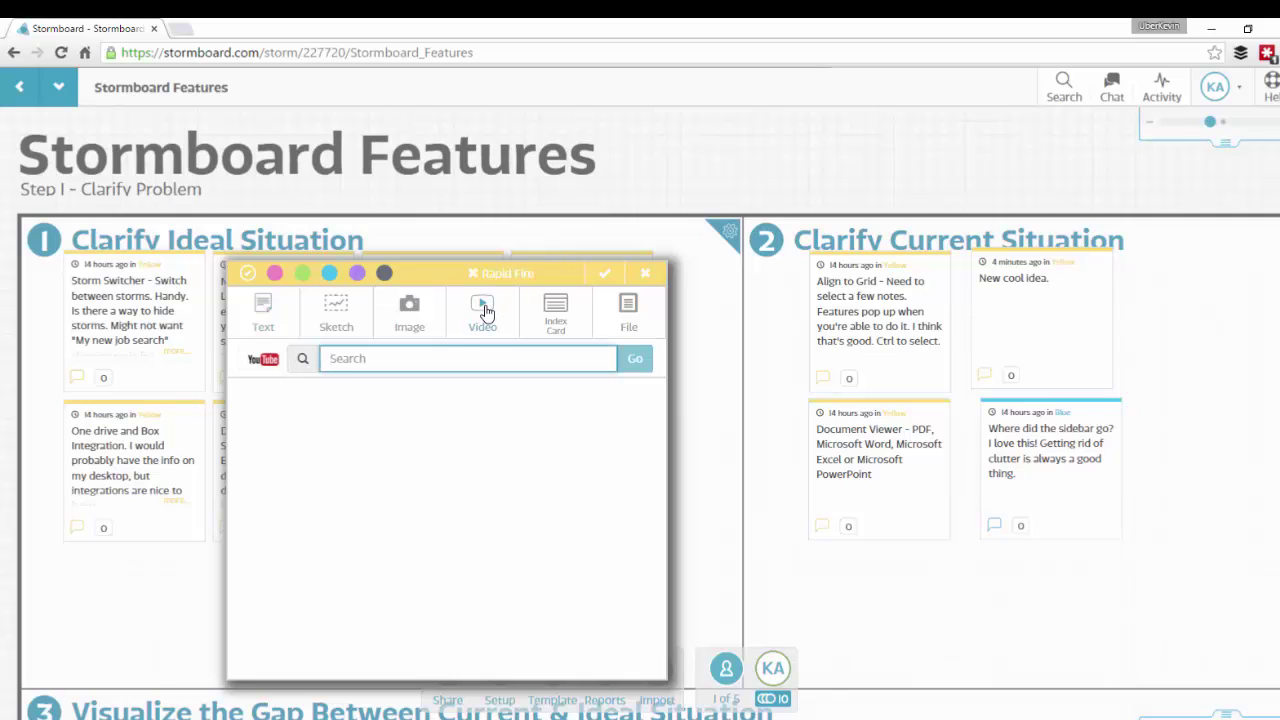
text(youremakingme)
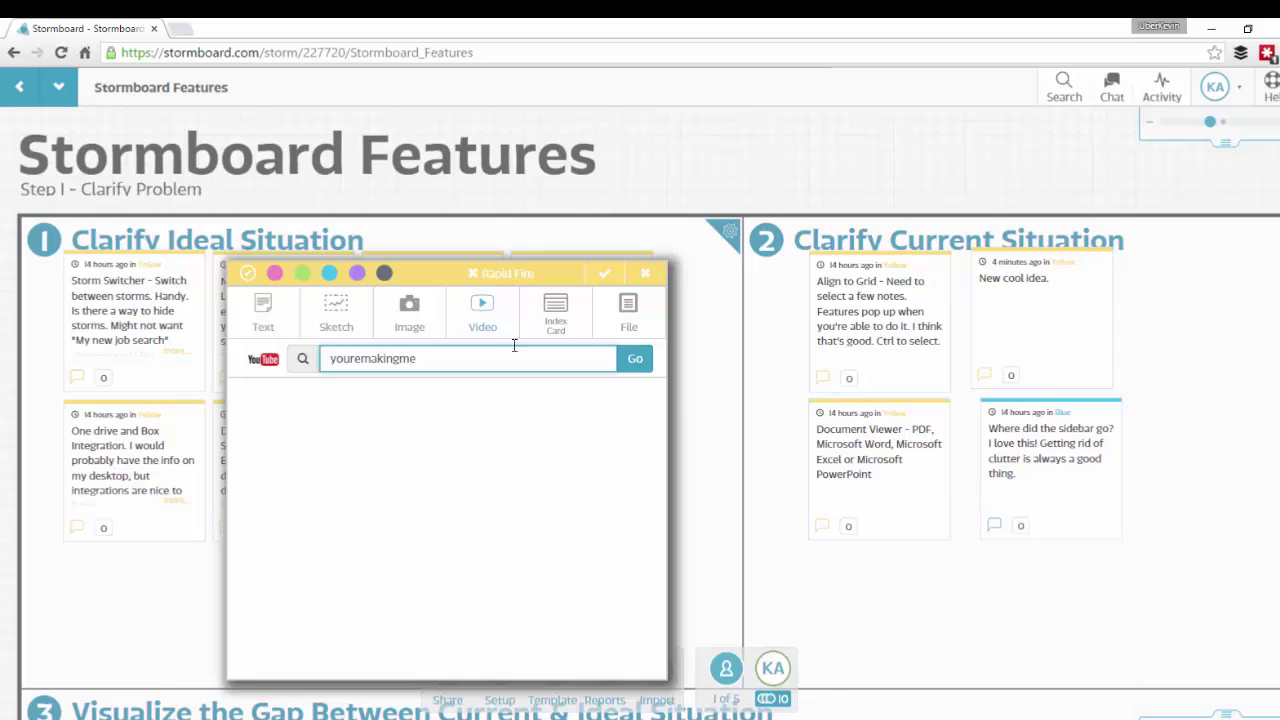
click(636, 360)
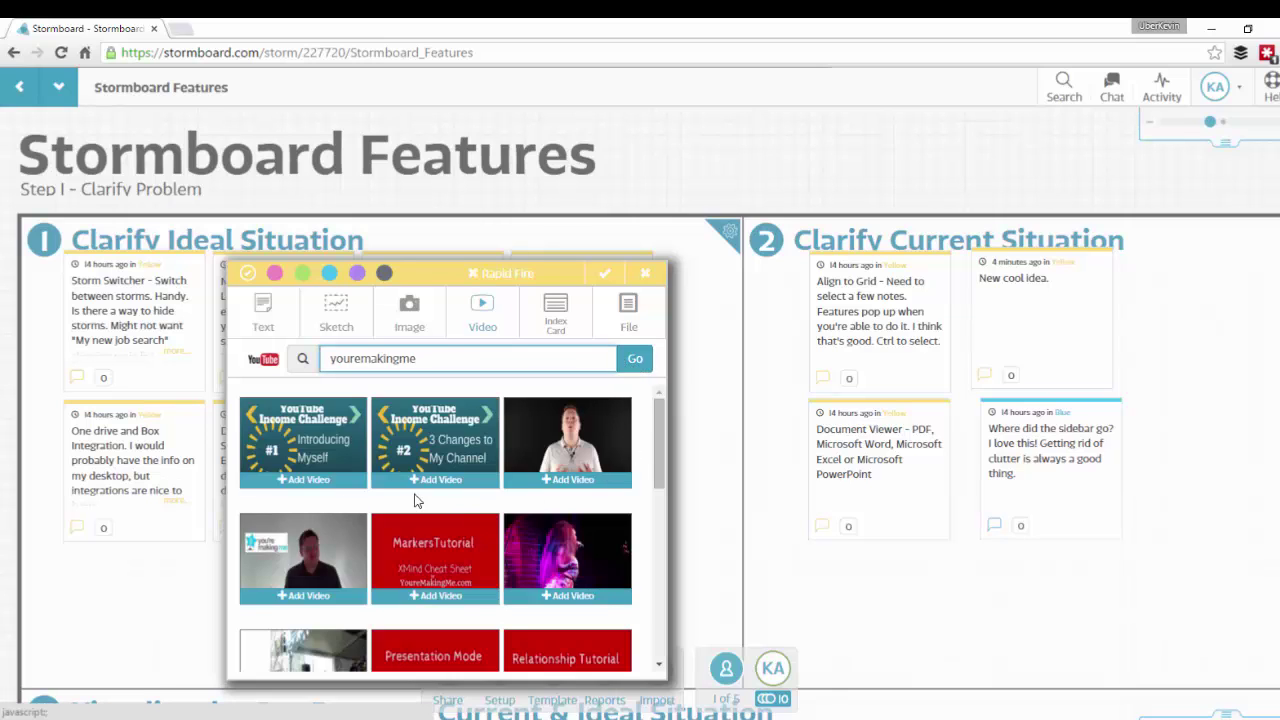
click(298, 456)
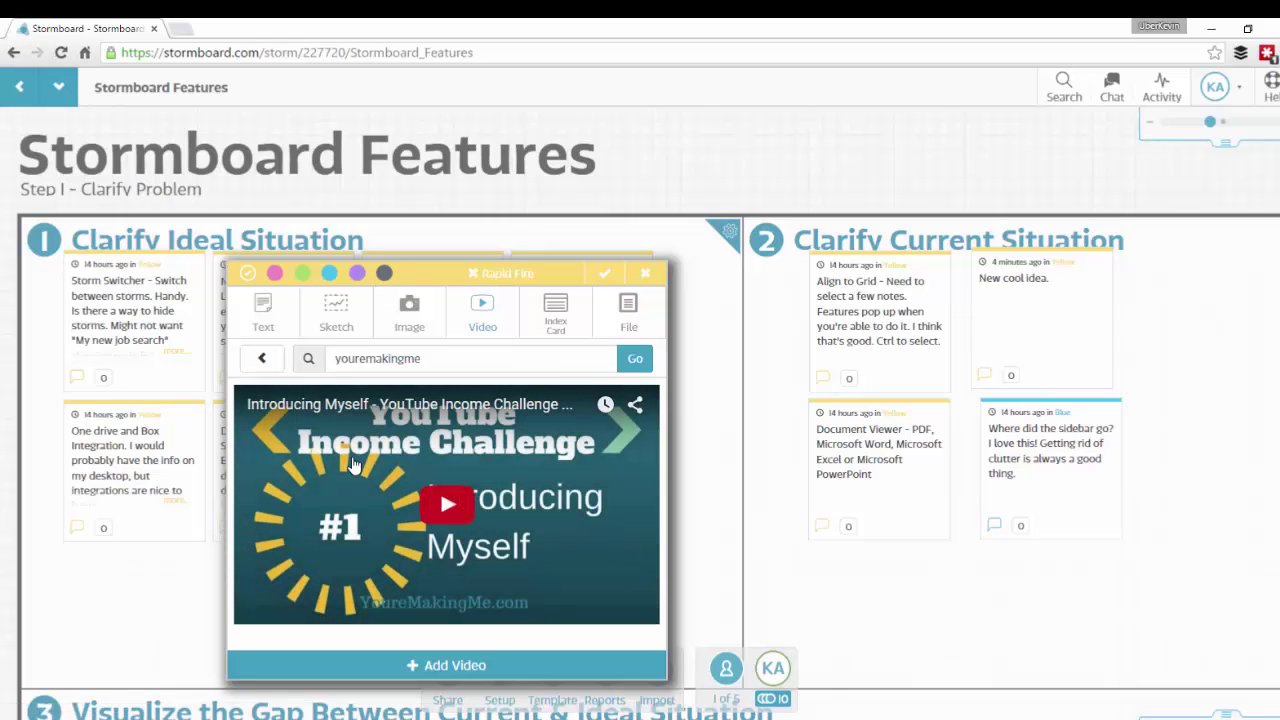
click(604, 271)
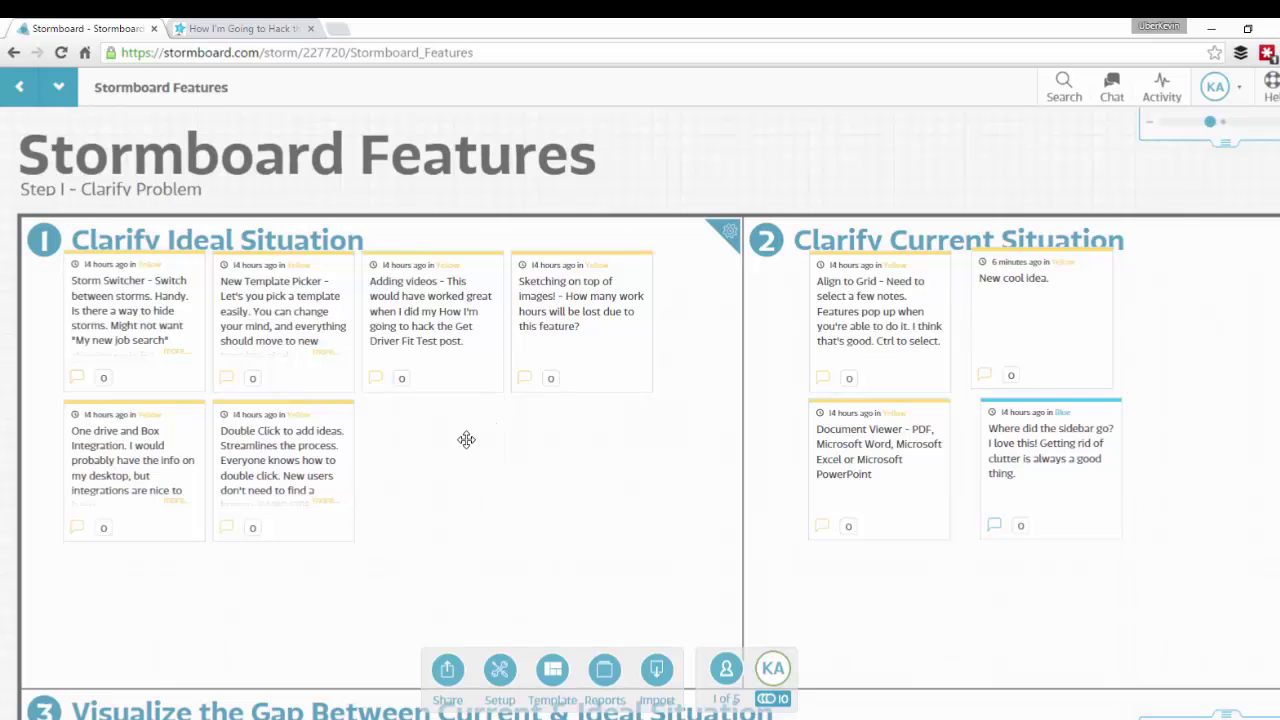
Start a new note in the Clarify Ideal Situation section with Rapid Fire enabled and add it with the text "Idea one".
double_click(465, 445)
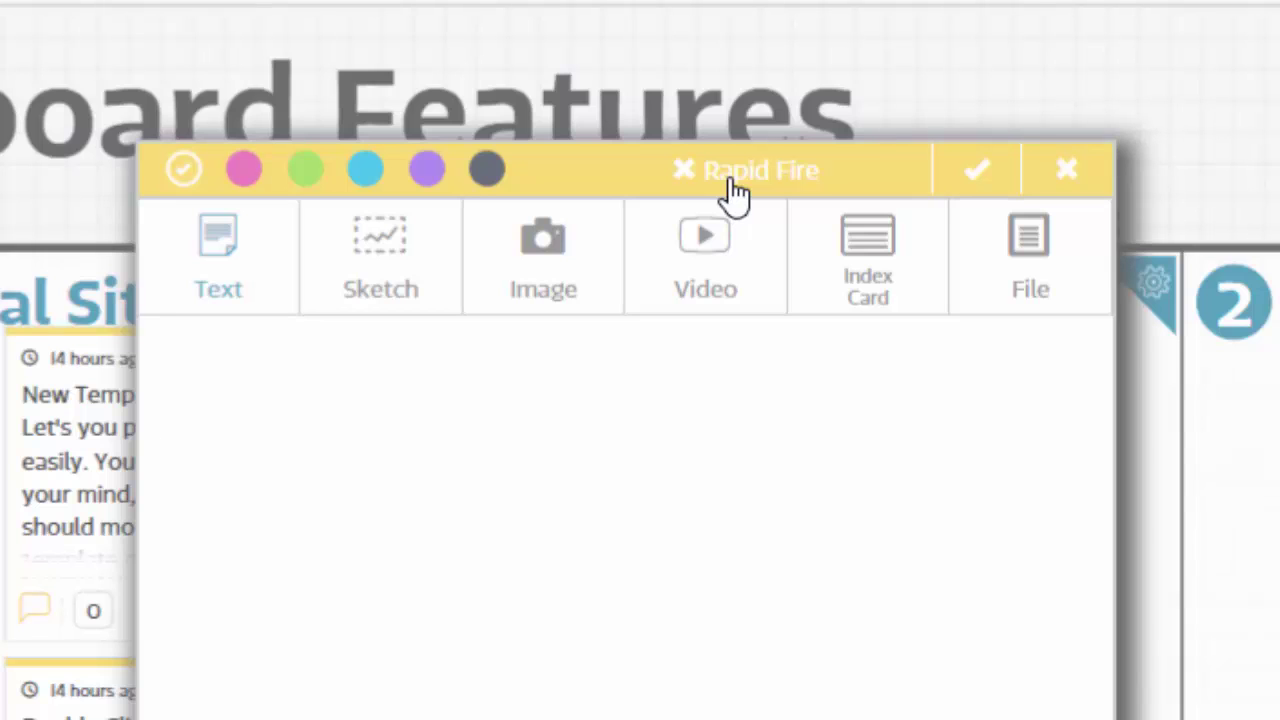
click(731, 192)
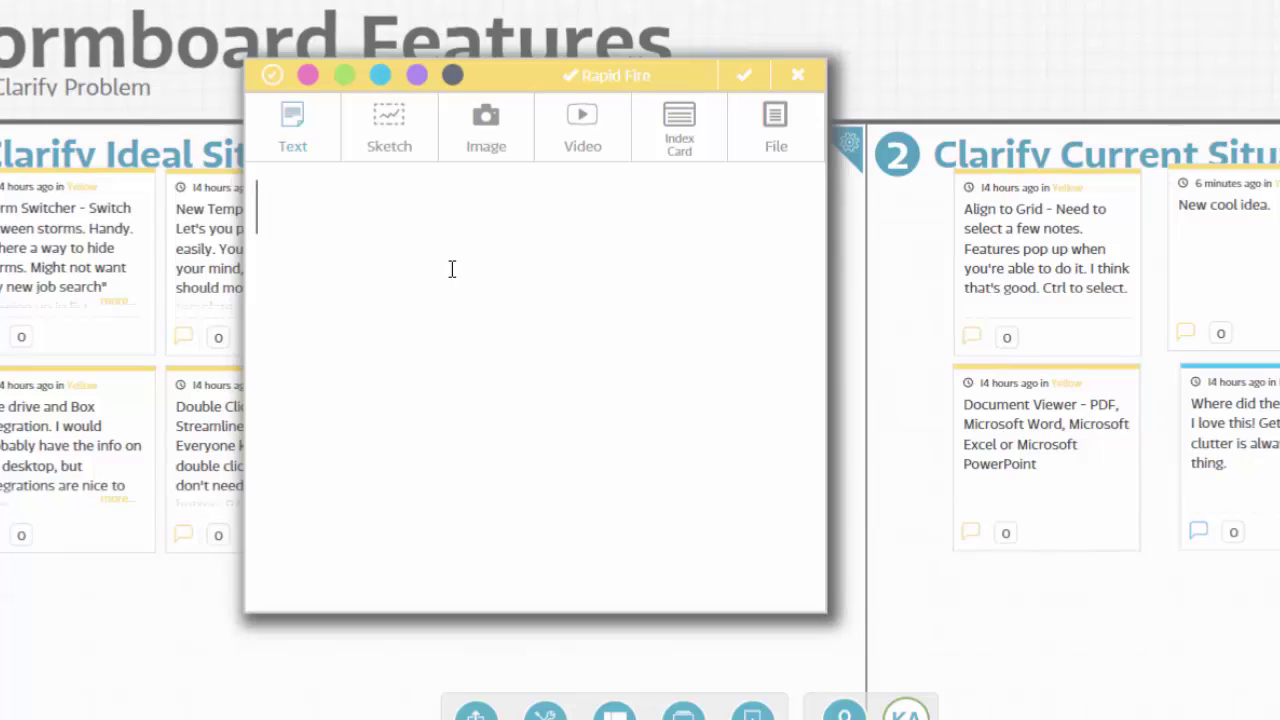
text(Idea on)
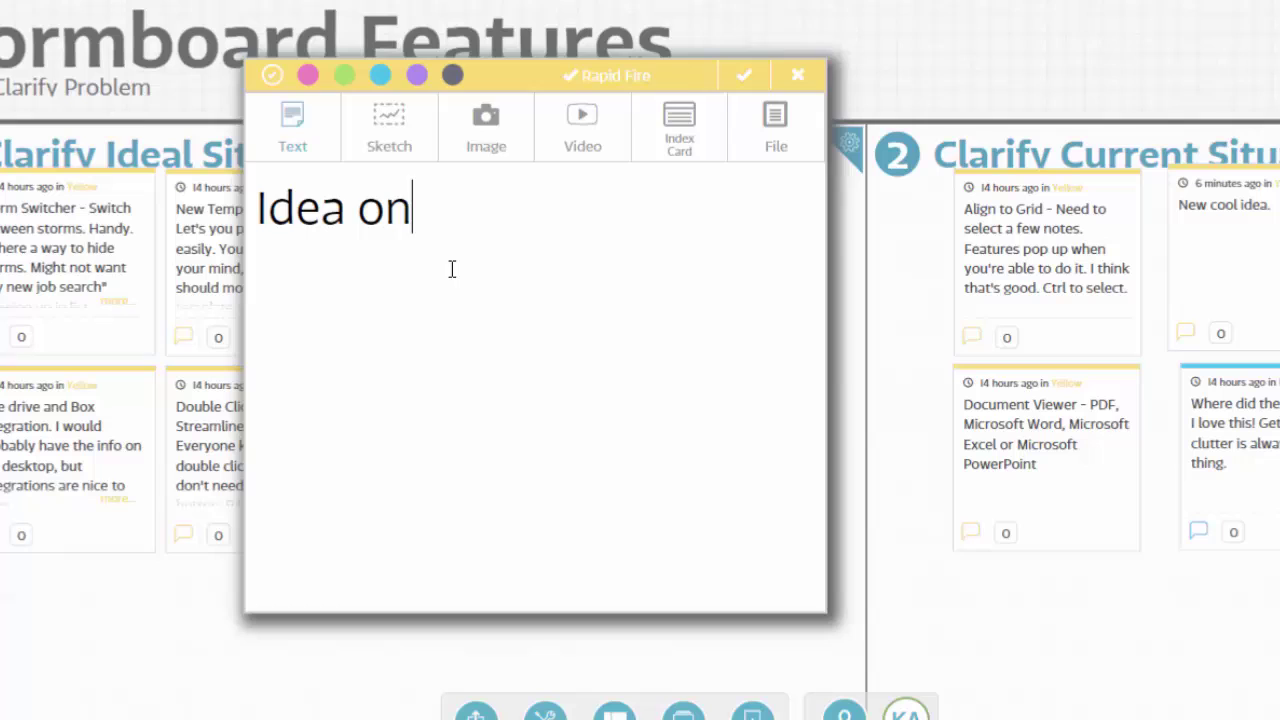
text(e)
key(Return)
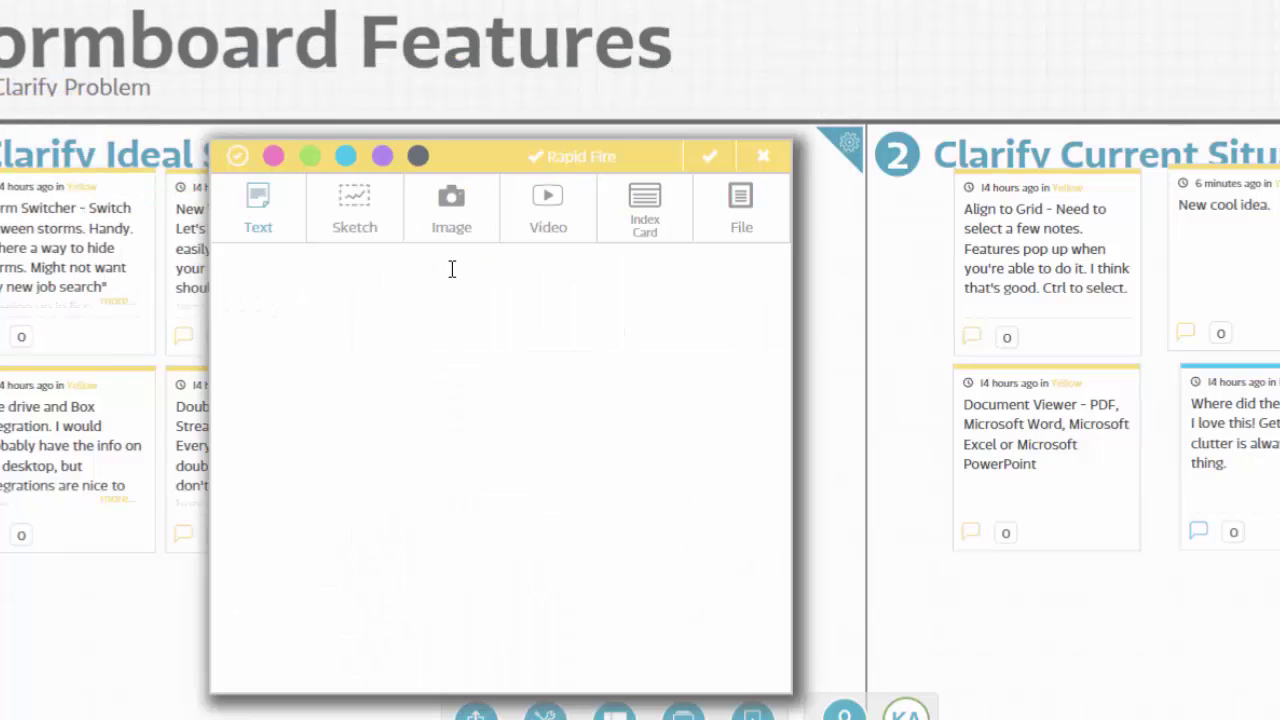
Add two more Rapid Fire notes reading "idea two" and "idea three".
text(idea)
key(Escape)
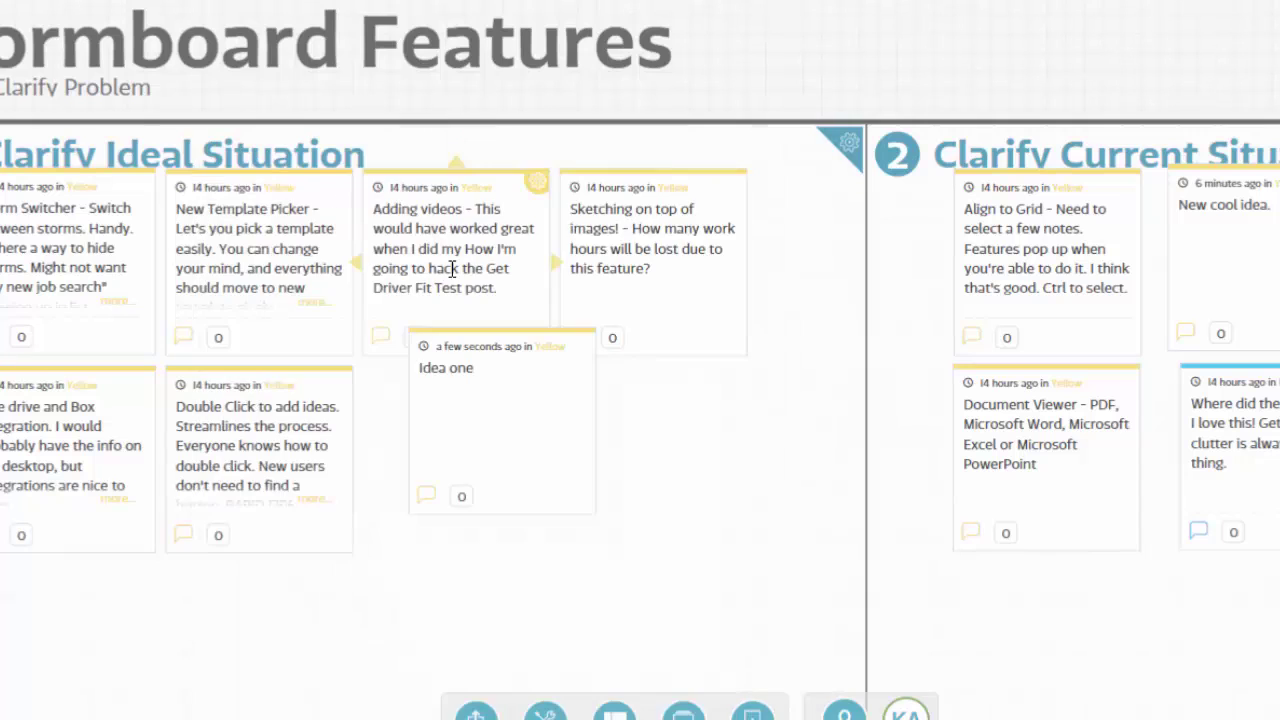
text(idea athr)
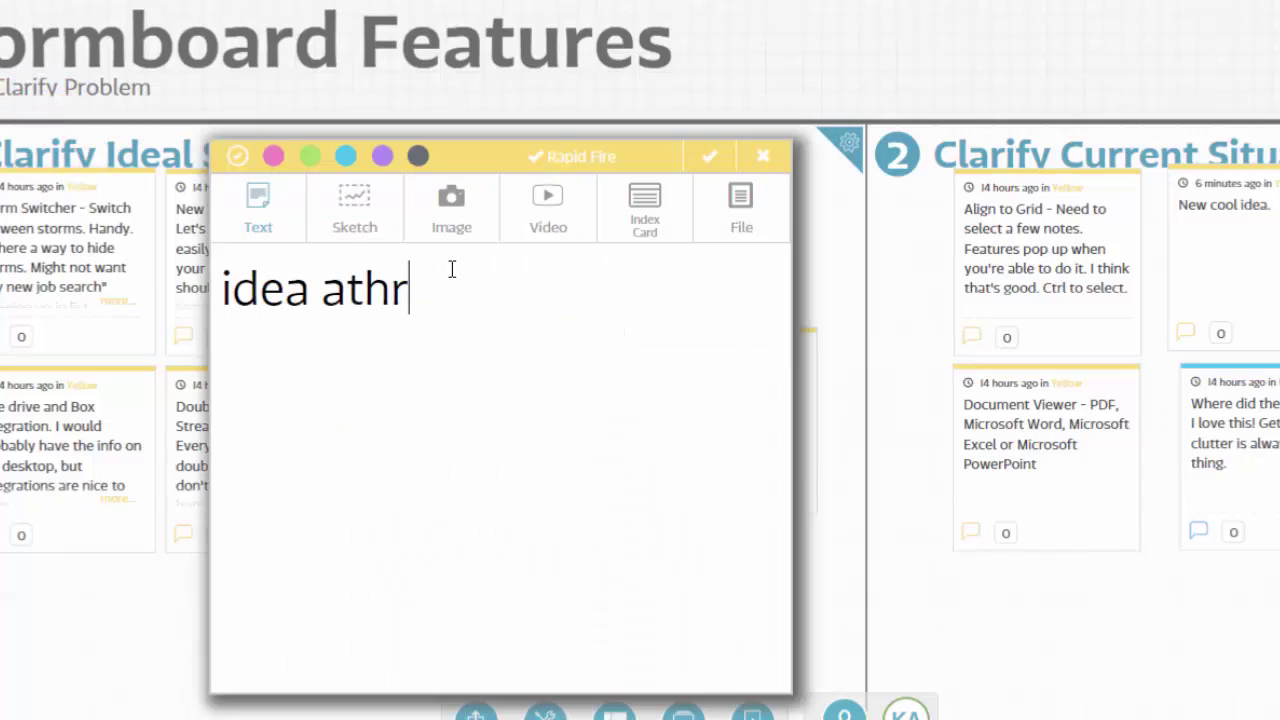
key(BackSpace)
key(BackSpace)
key(BackSpace)
key(BackSpace)
text(three)
key(Return)
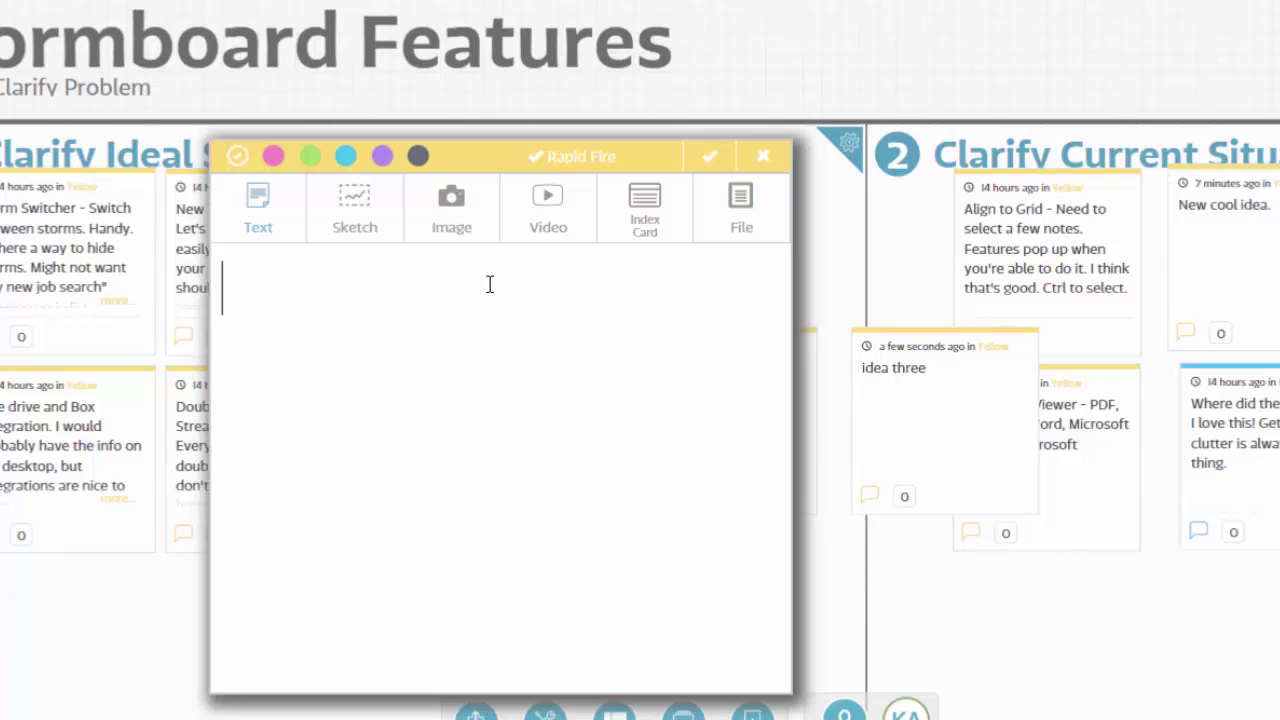
Add a Rapid Fire note reading "get the idea out. Then worry about it.", and turn off Rapid Fire while closing the note editor.
text(get the idae)
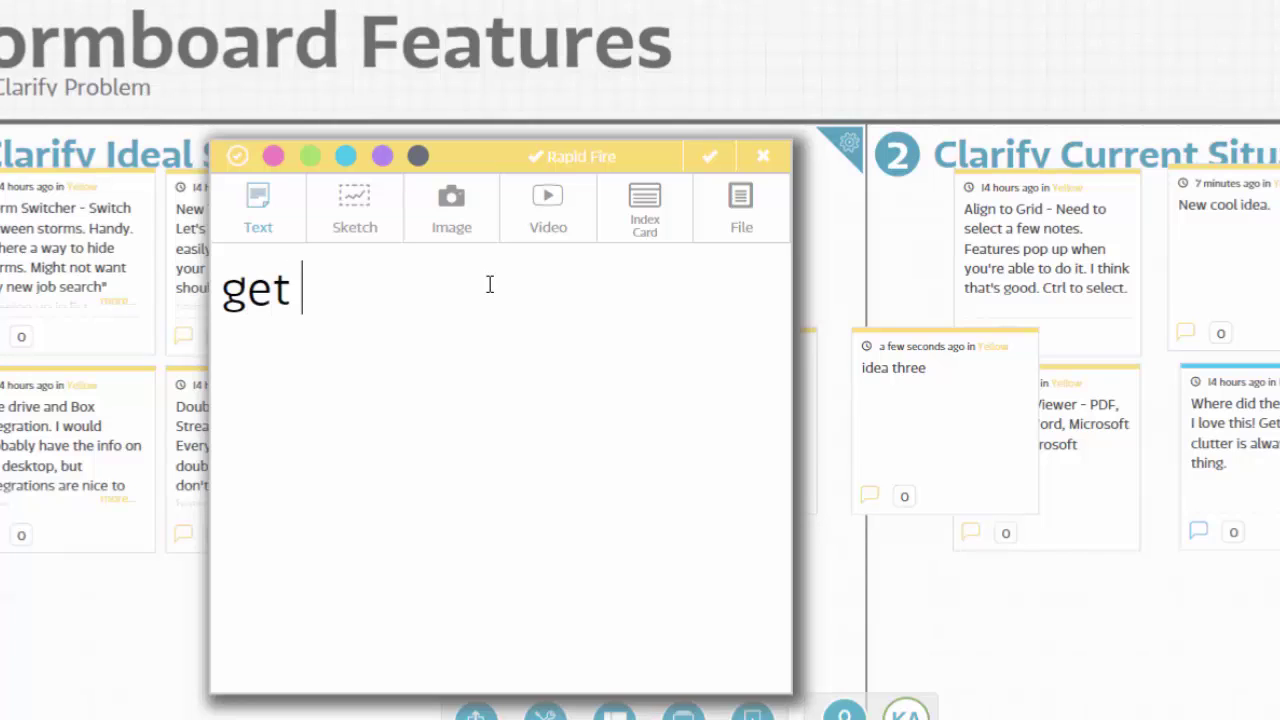
key(BackSpace)
key(BackSpace)
text(ea )
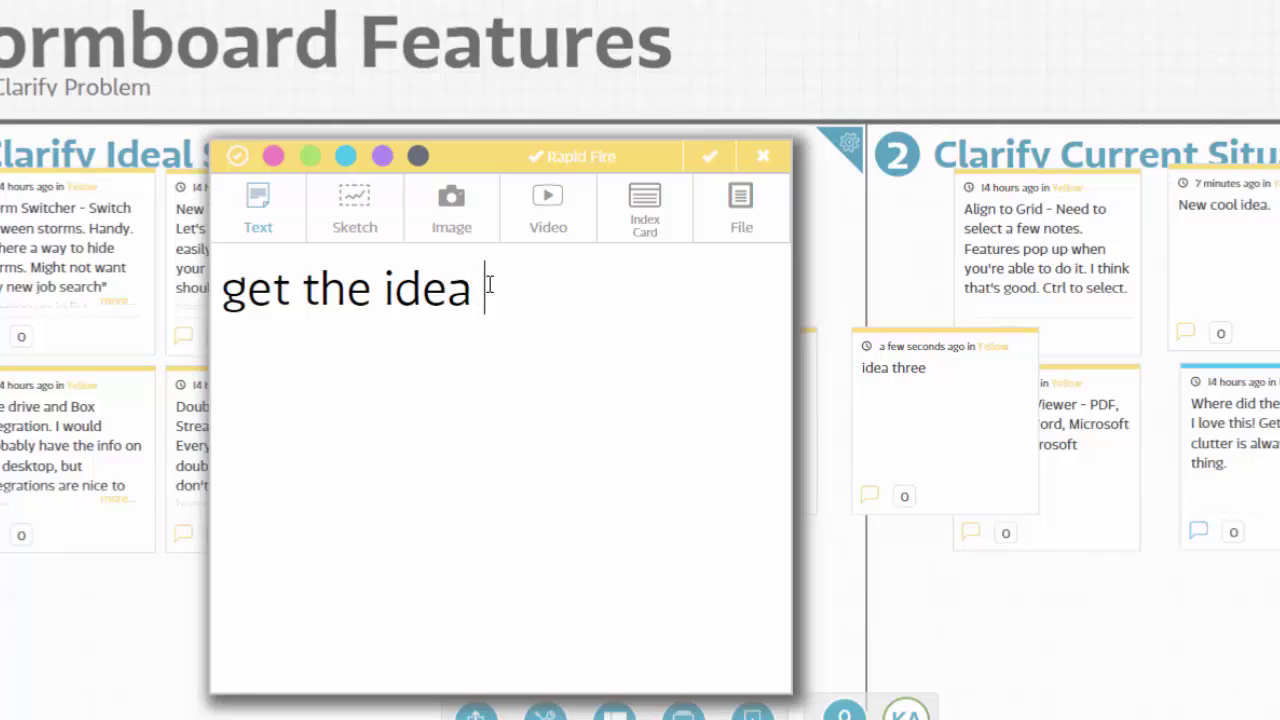
text(out. t)
key(BackSpace)
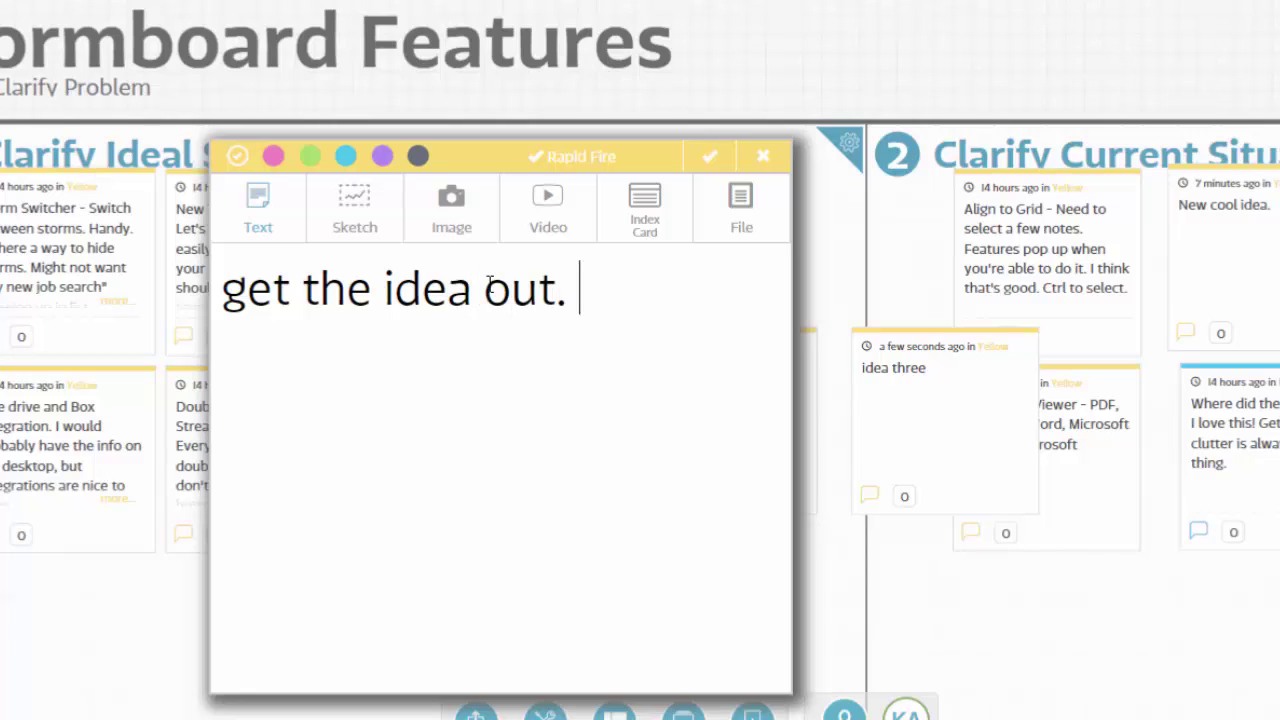
text(Then wrorr)
key(BackSpace)
key(BackSpace)
key(BackSpace)
key(BackSpace)
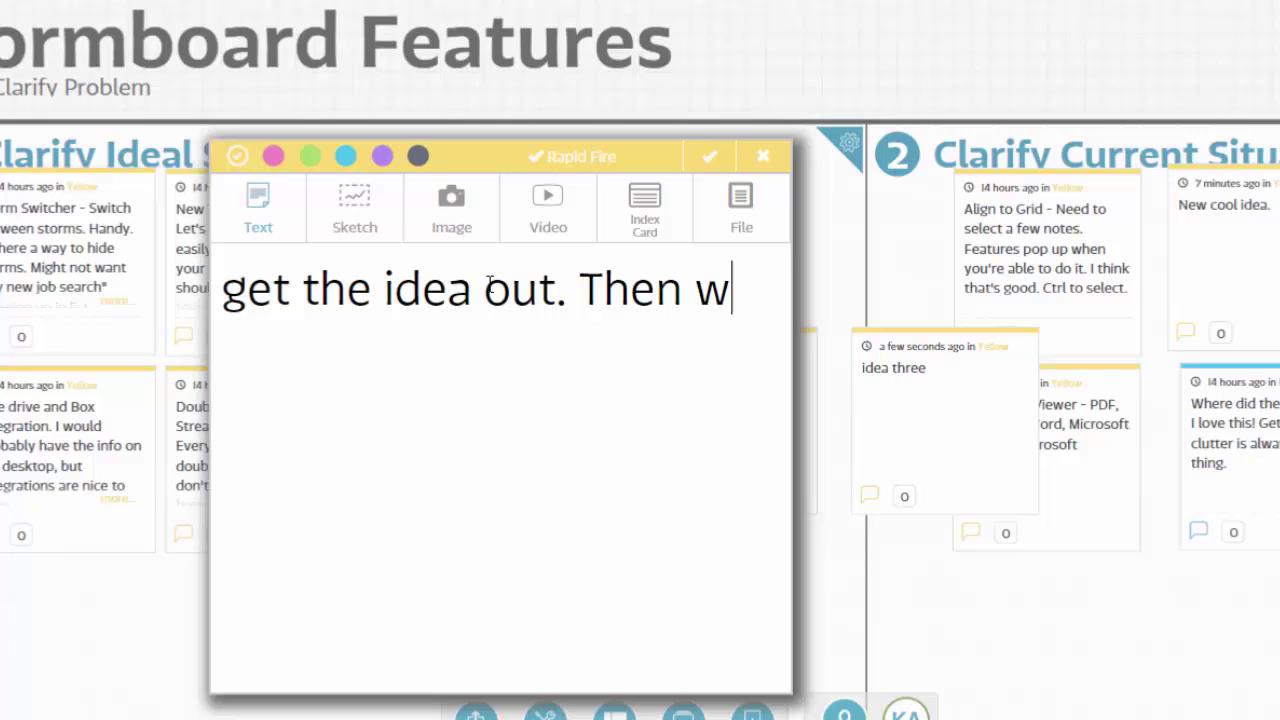
text(orry about it.)
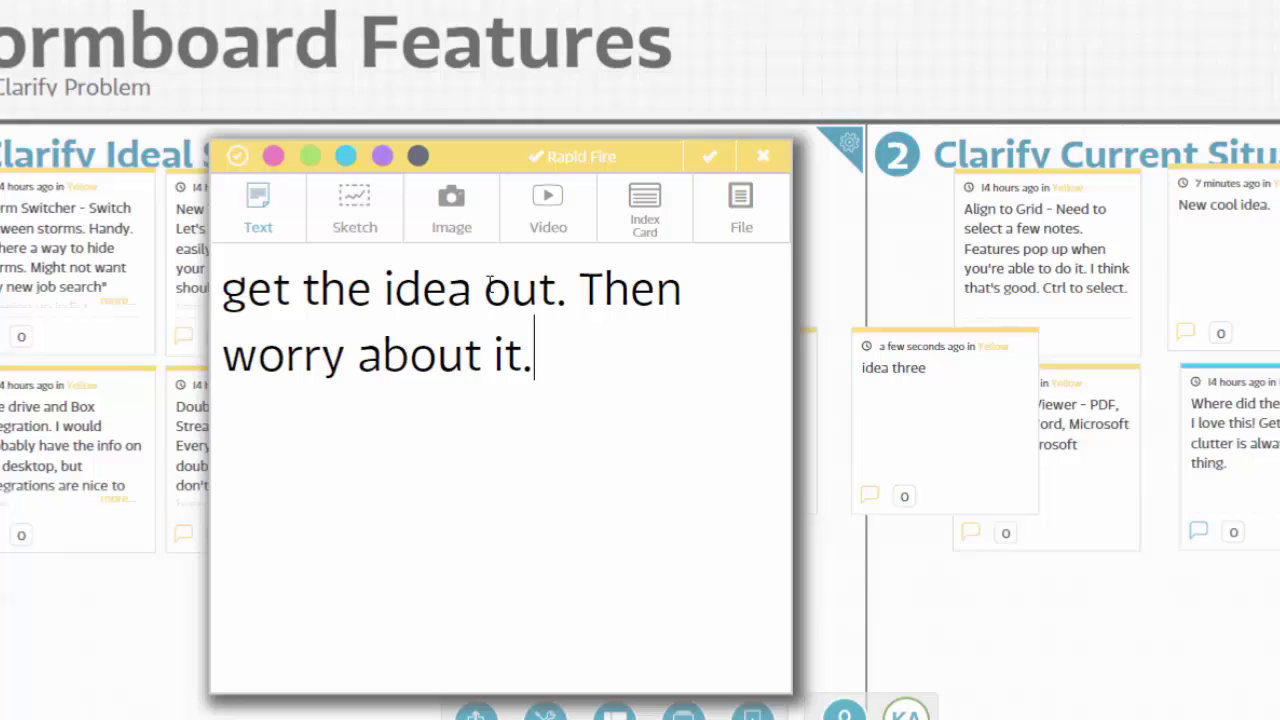
key(Return)
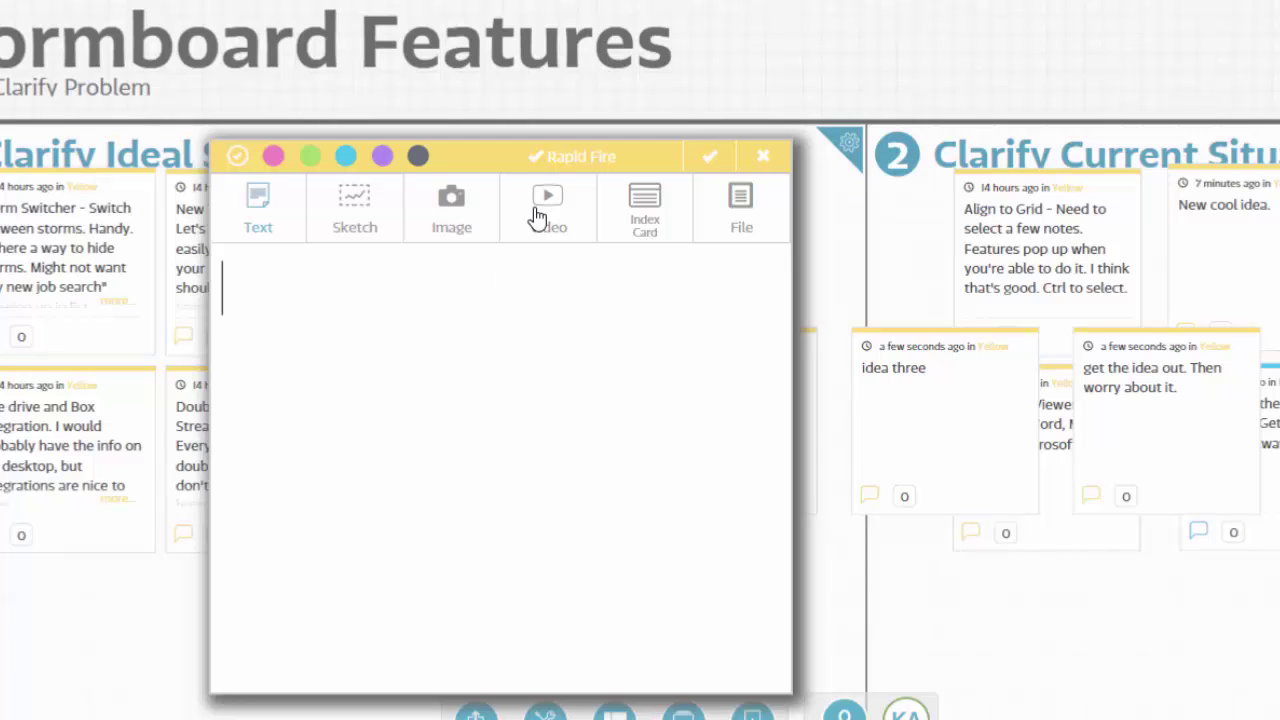
click(543, 168)
click(766, 160)
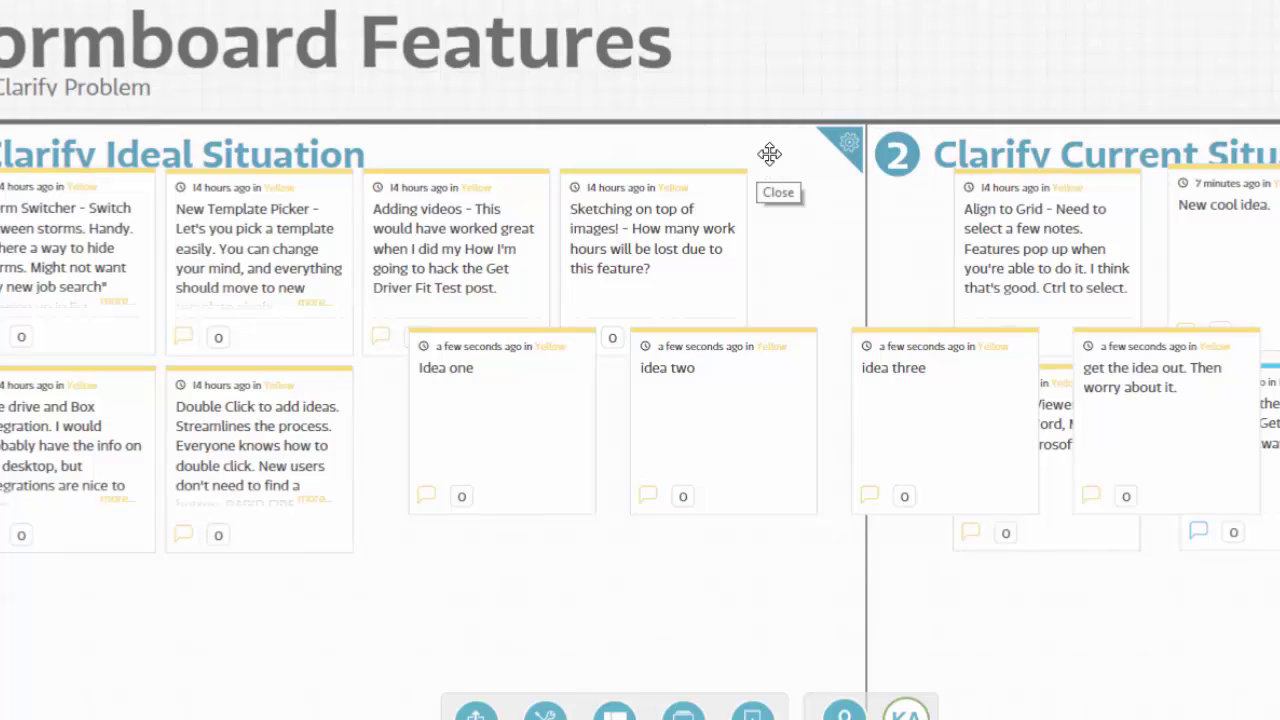
Move the "Idea one" note down within the Clarify Ideal Situation section, clear of the "Adding videos" note.
mouse_move(500, 451)
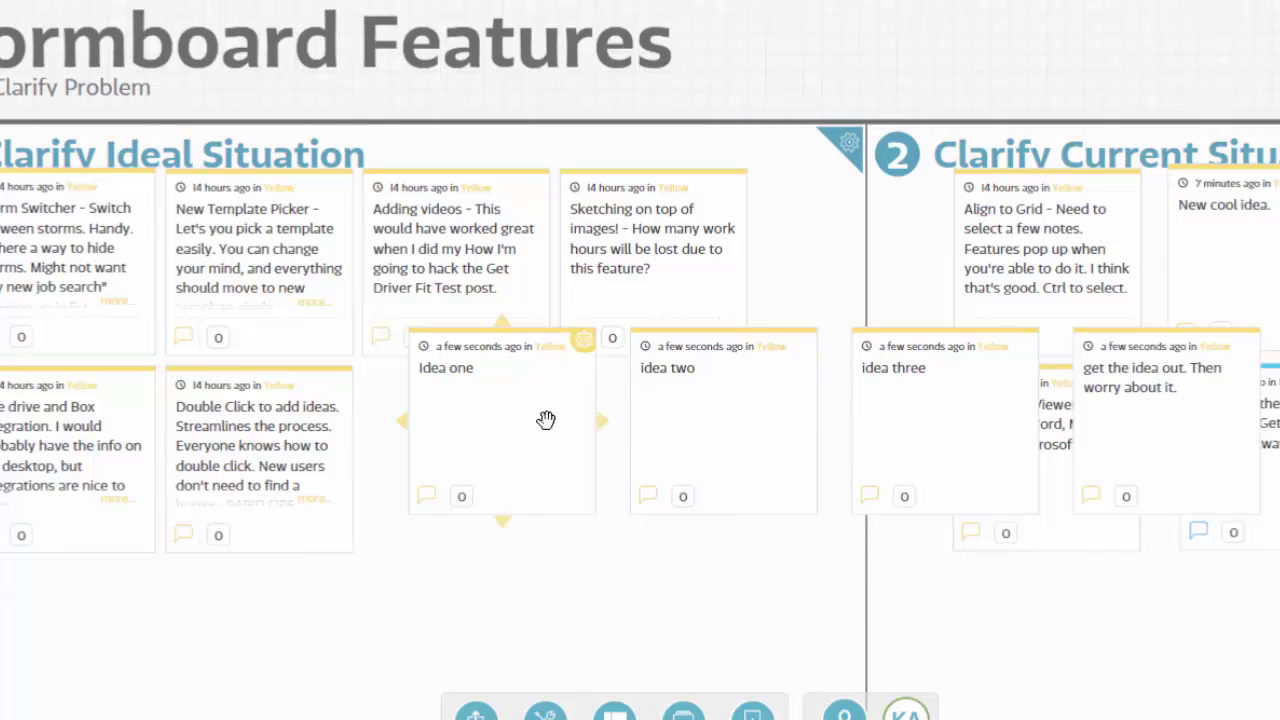
drag(546, 419, 516, 543)
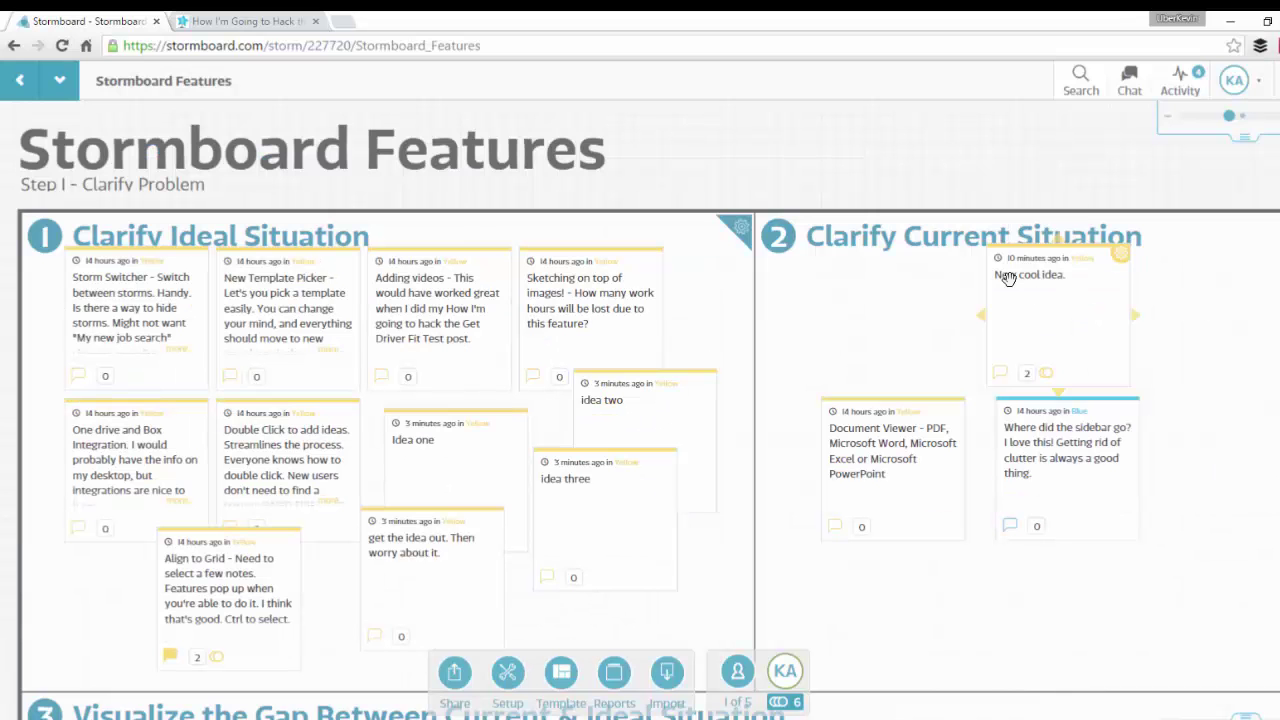